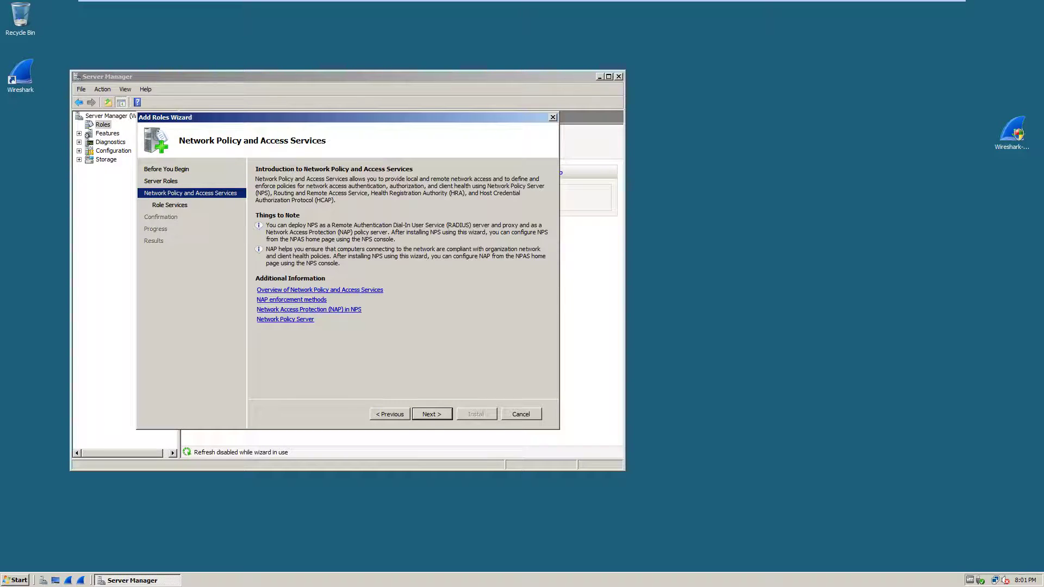
- Install Network Policy and Access Services with Routing and Remote Access Services, then close the wizard
key("Return")
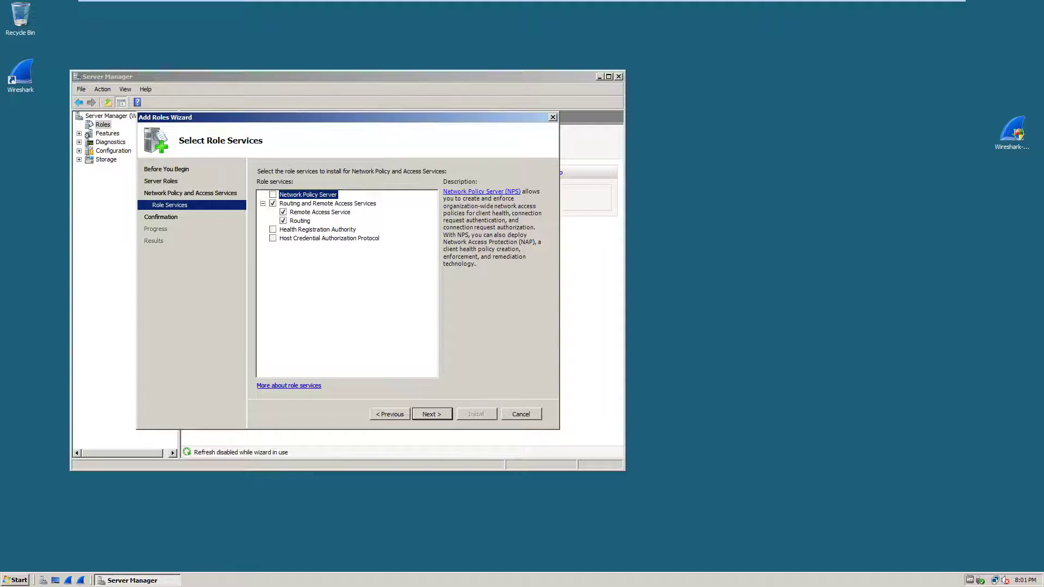
key("Return")
key("Return")
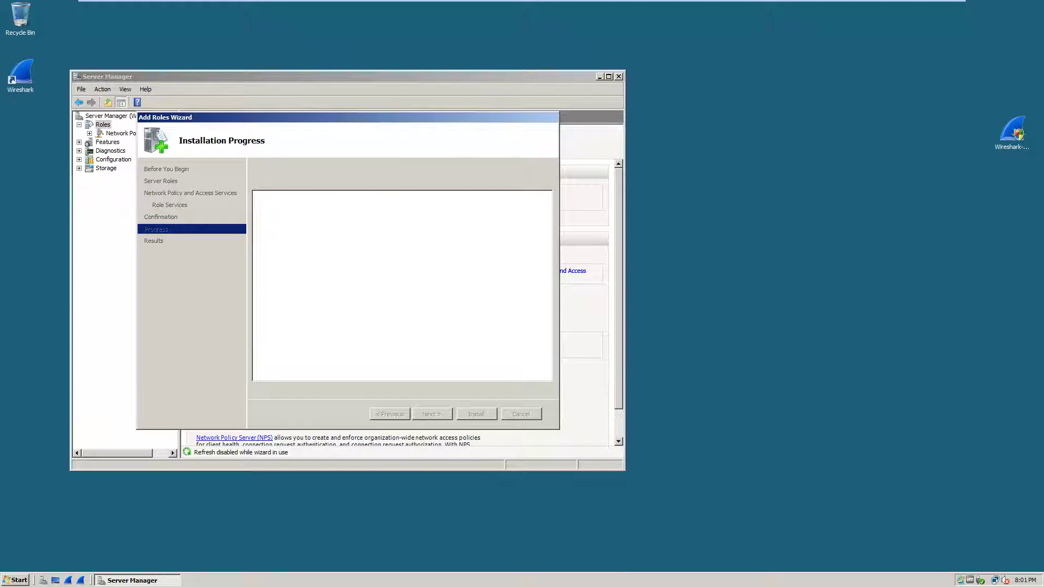
key("Return")
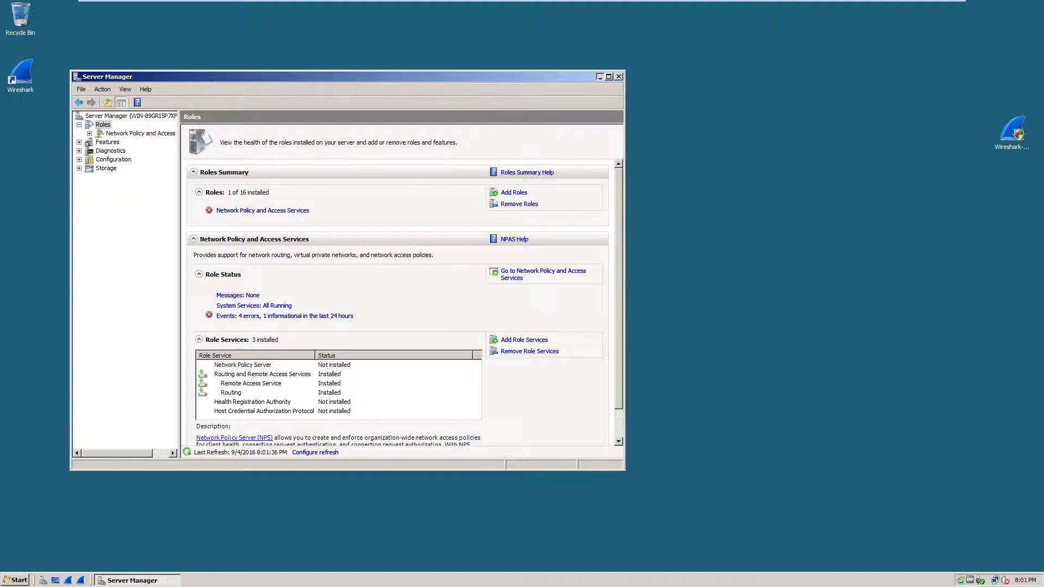
- Launch the Routing and Remote Access console from Administrative Tools
left_click(600, 76)
left_click(16, 580)
mouse_move(179, 446)
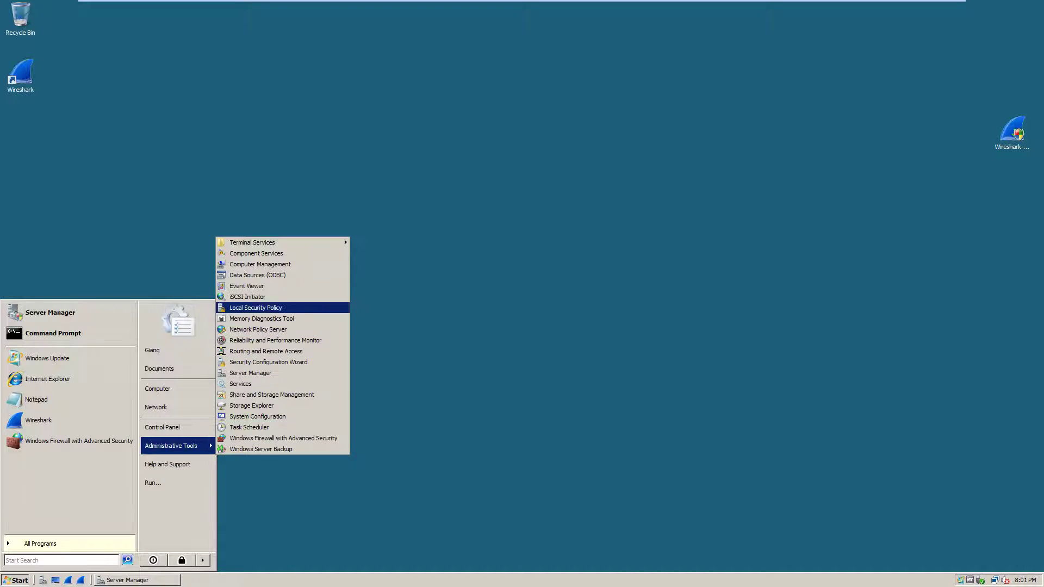
left_click(266, 351)
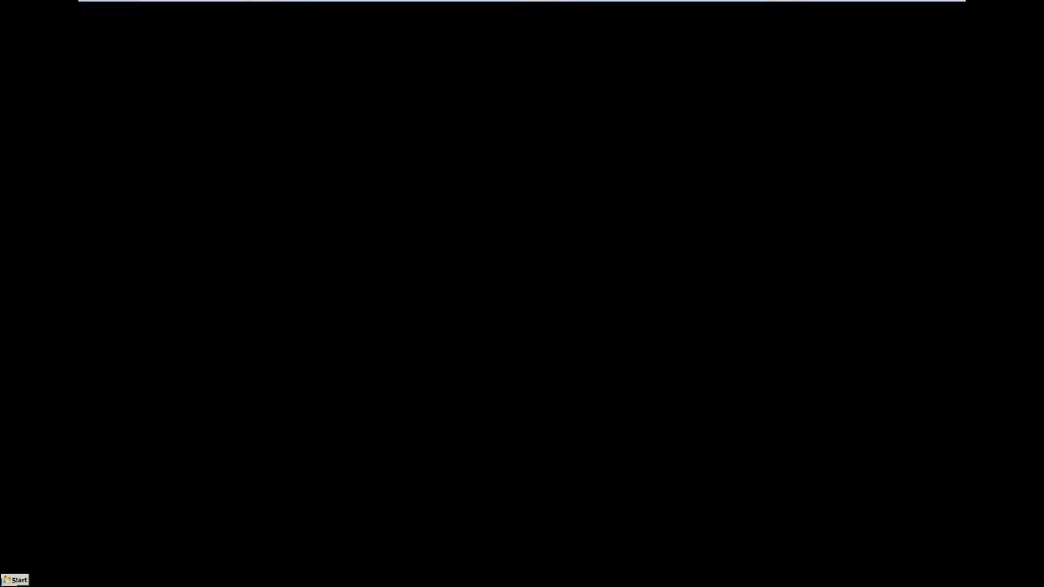
key("Return")
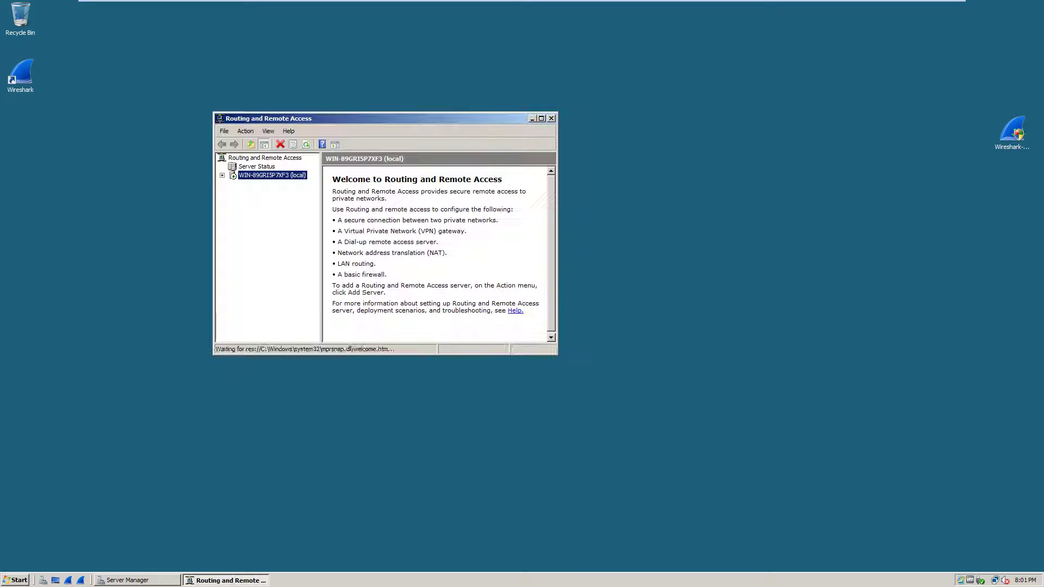
- Disable Routing and Remote Access on the server and confirm removing its configuration
right_click(276, 175)
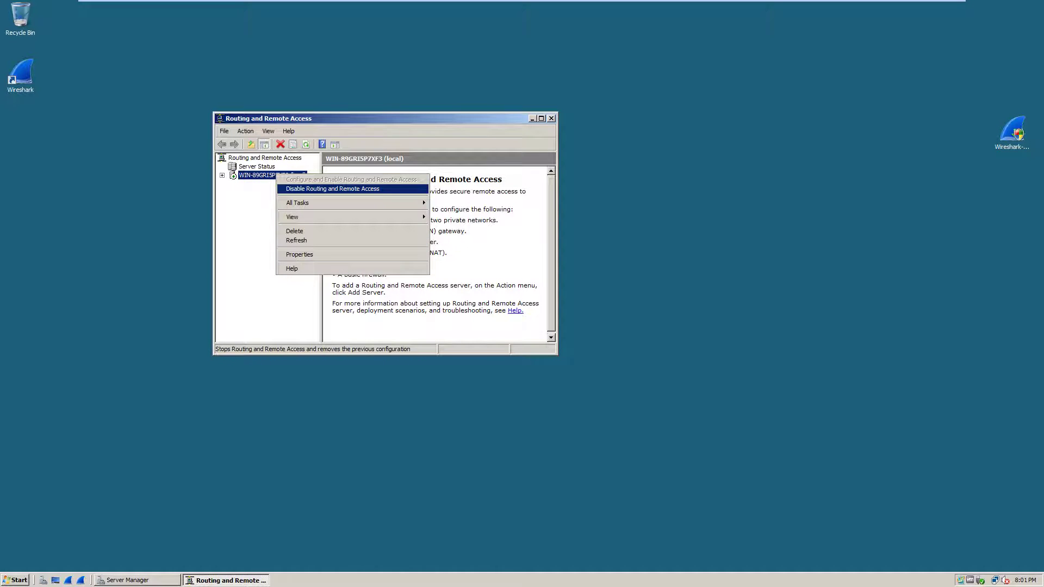
key("Escape")
key("shift+F10")
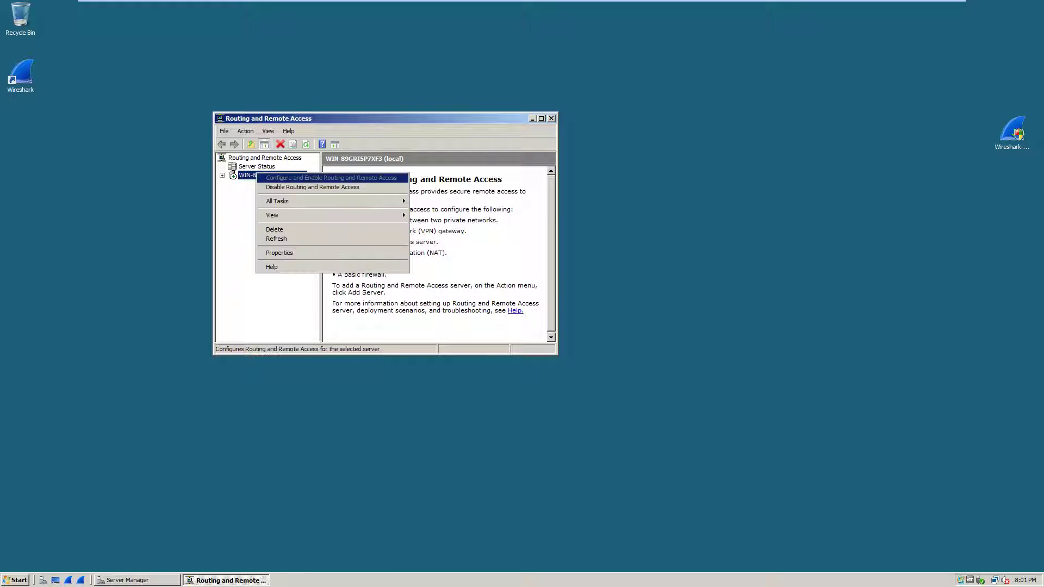
key("Return")
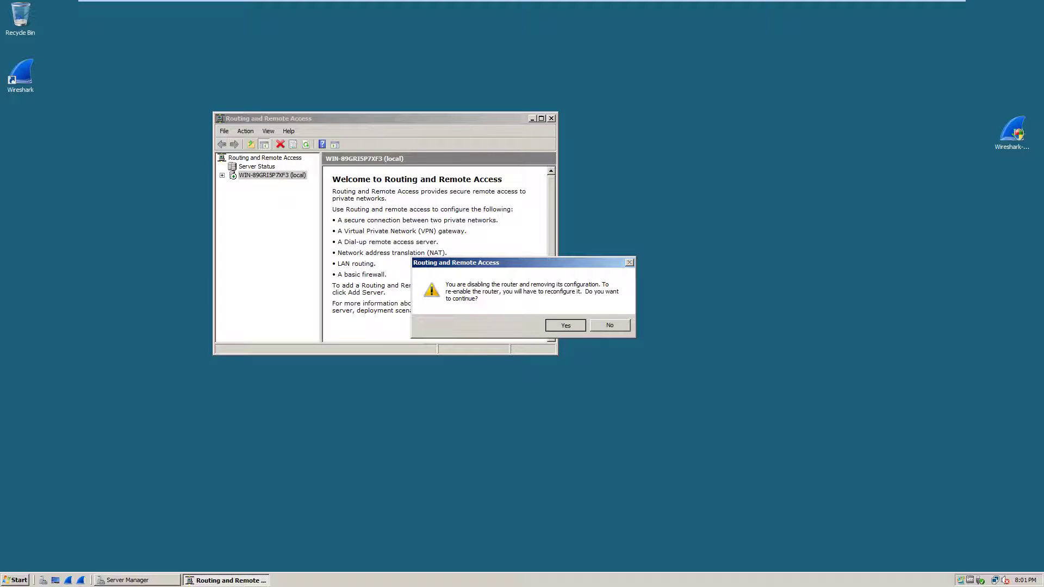
key("Return")
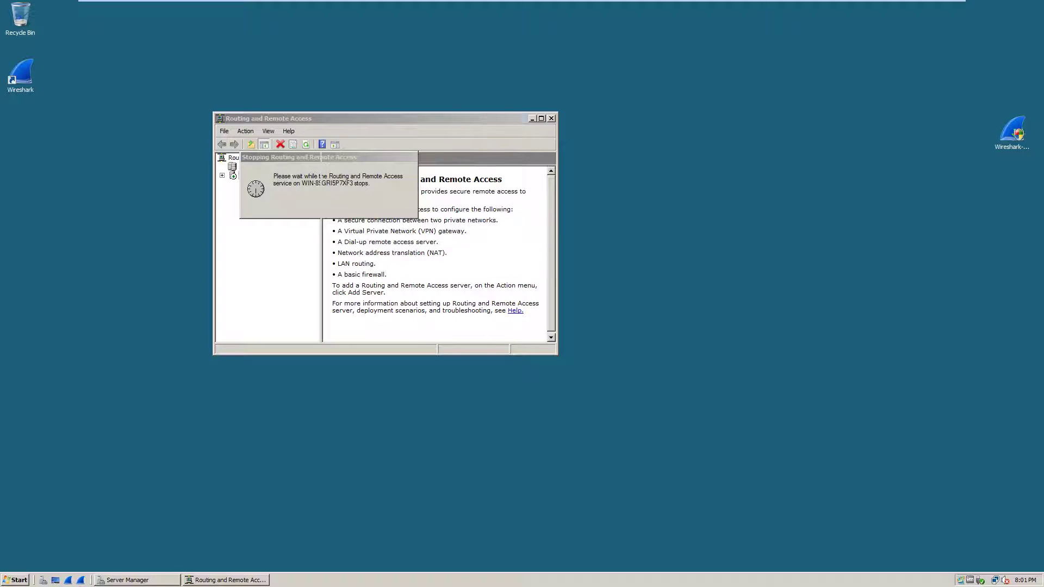
- Run the setup wizard choosing VPN remote access with LAN 2 as the Internet interface
right_click(289, 174)
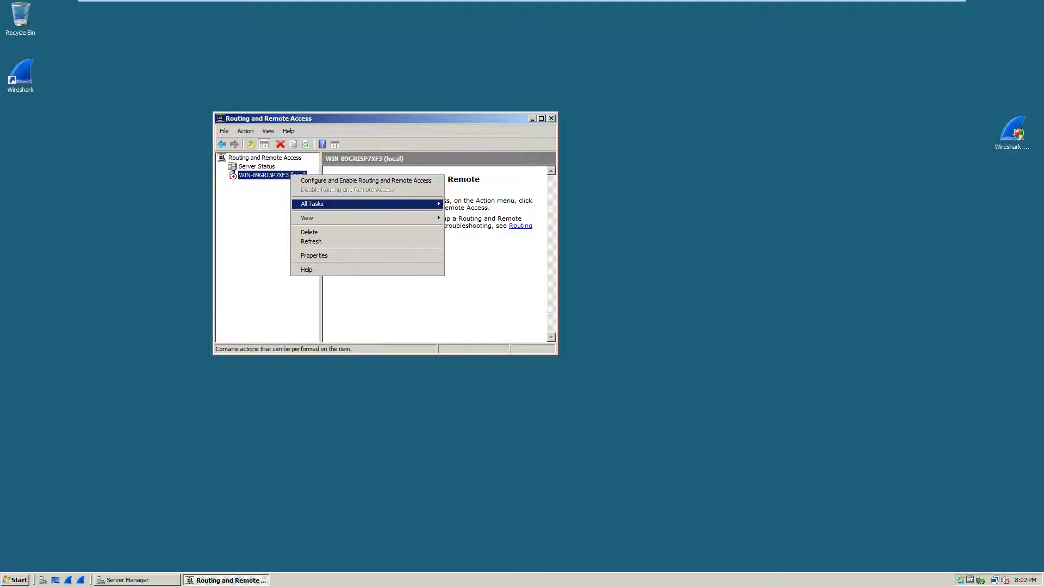
left_click(353, 185)
key("Return")
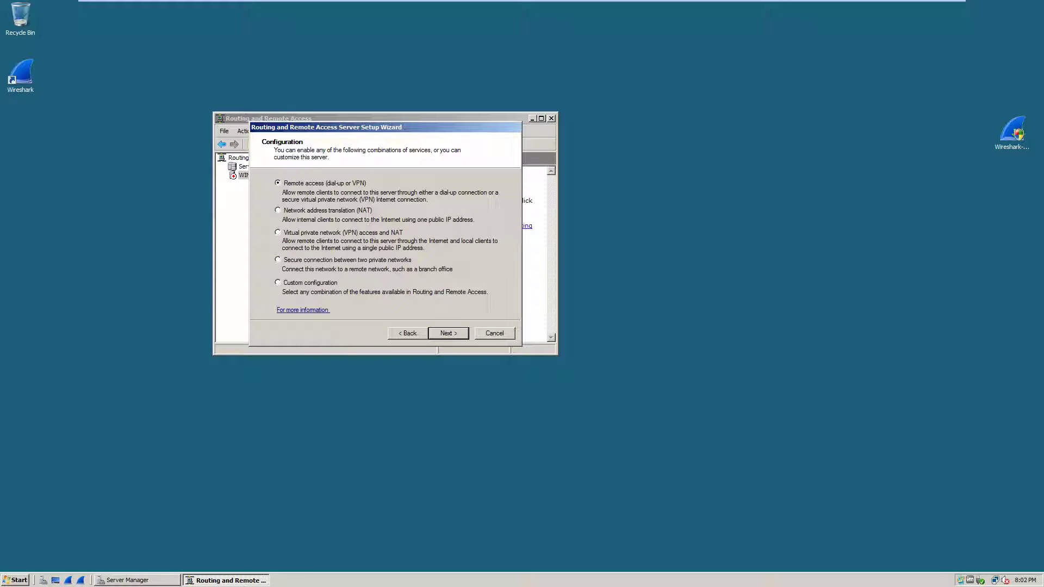
key("Return")
key("space")
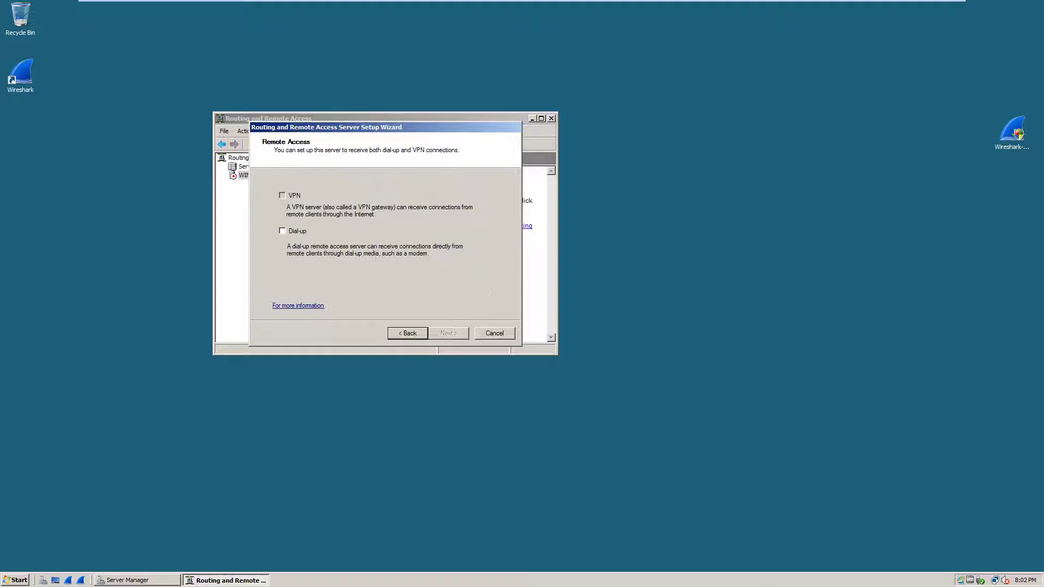
key("Return")
left_click(312, 224)
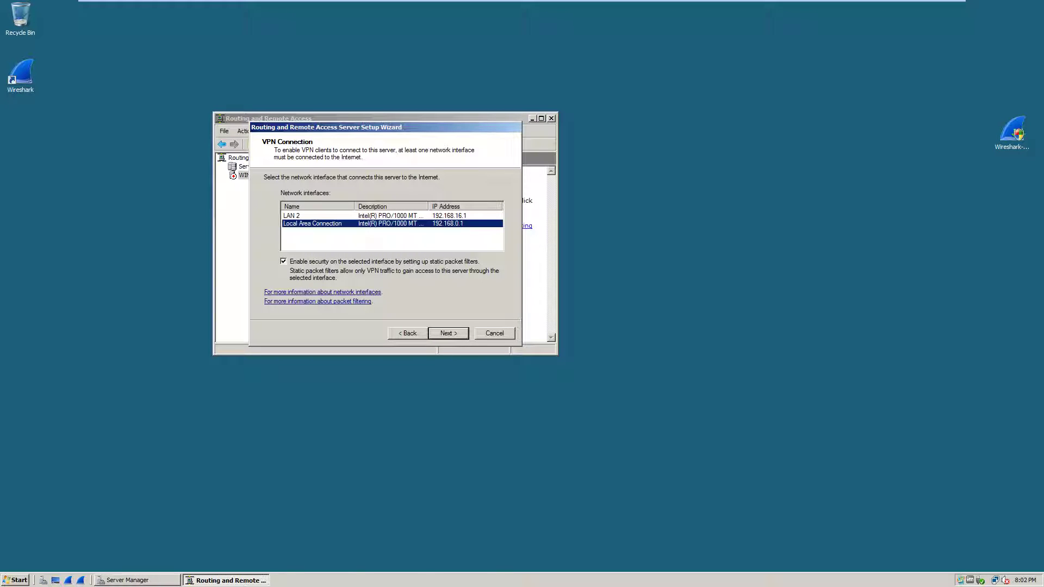
left_click(291, 215)
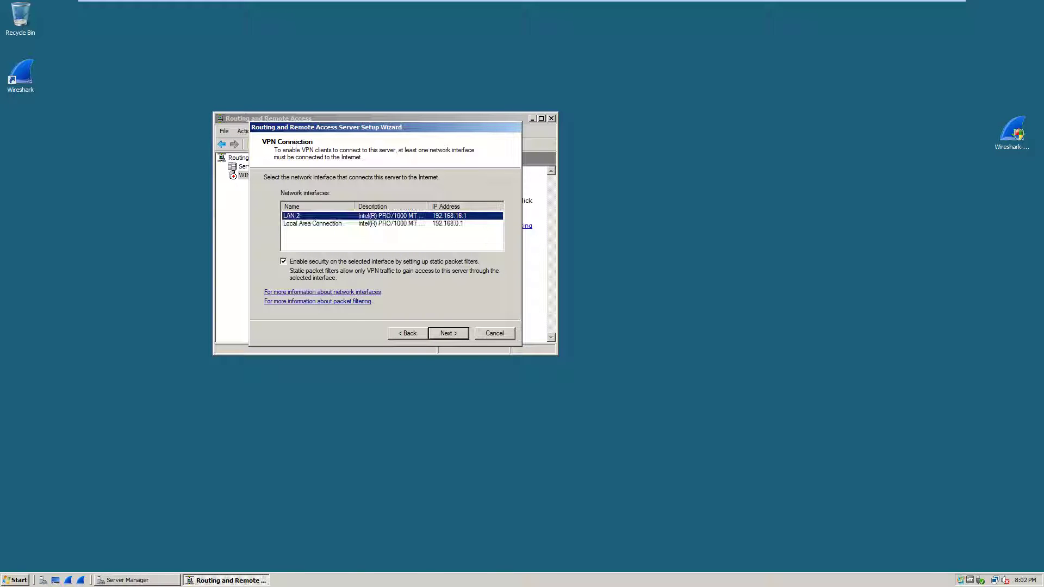
key("Return")
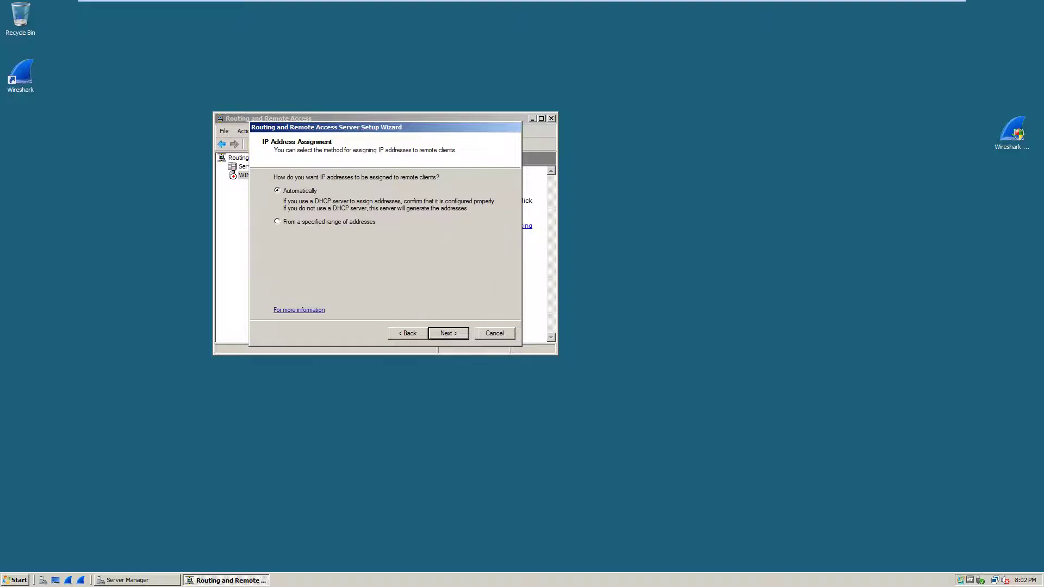
- Add a client address range starting at 192.168.0.3 with 20 addresses
key("Down")
key("Return")
key("Return")
type("192 . 0 . 0 . 0")
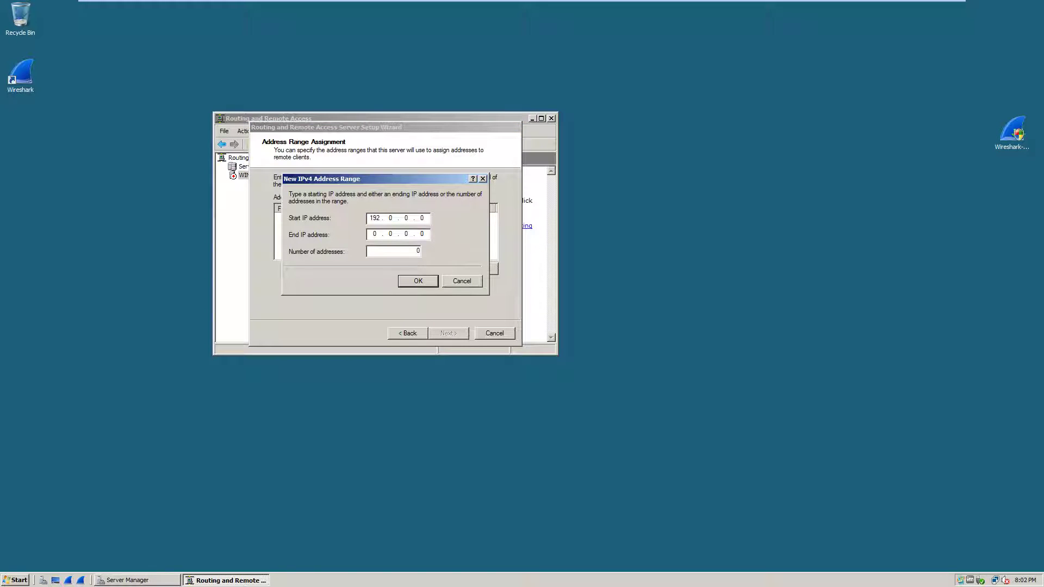
type("168 . 0")
key("BackSpace")
key("Tab")
key("Tab")
type("20")
key("Return")
- Finish the wizard so the Routing and Remote Access service starts, then close it
key("Return")
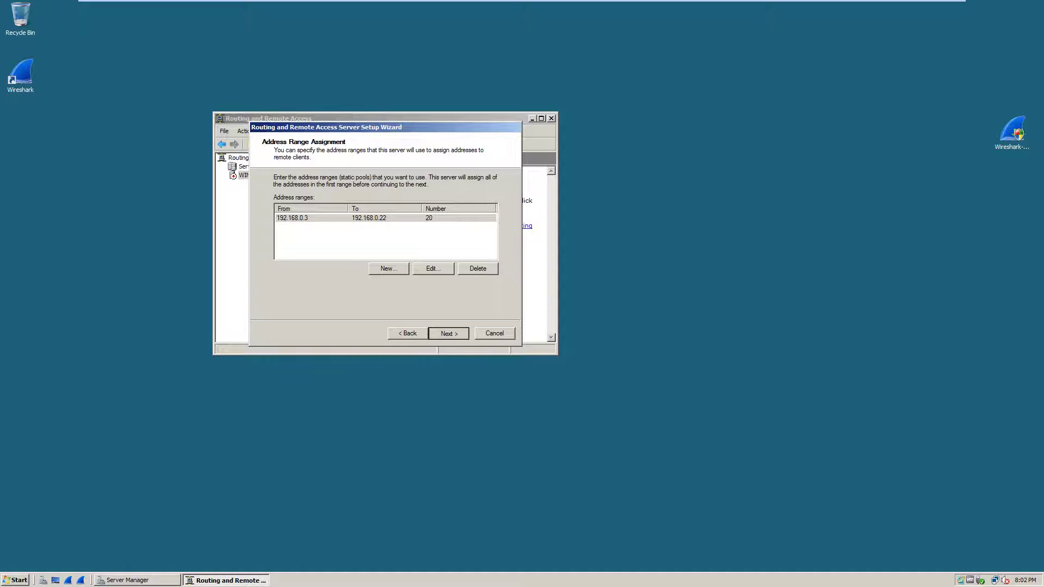
key("Return")
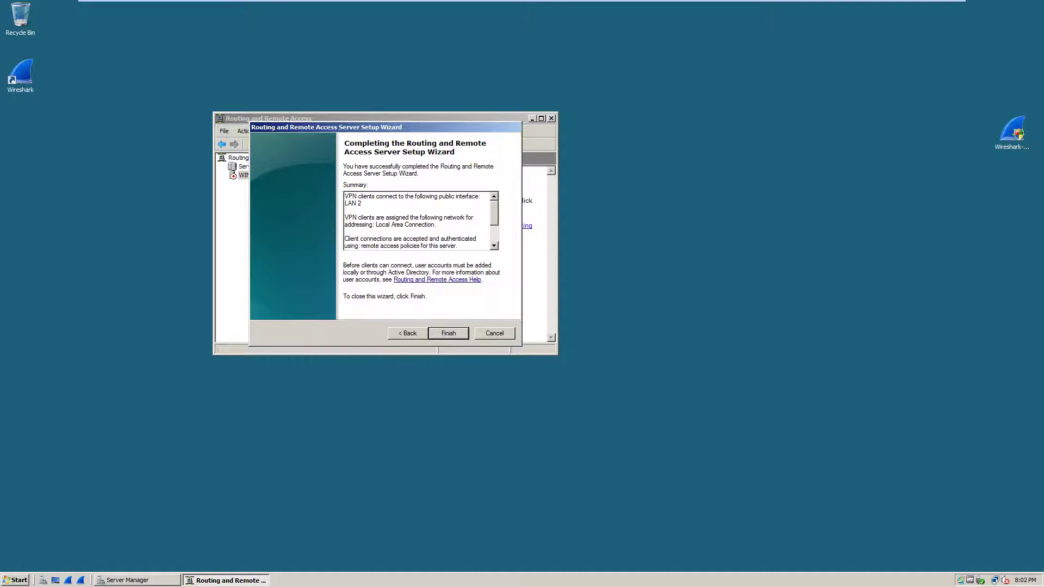
key("Return")
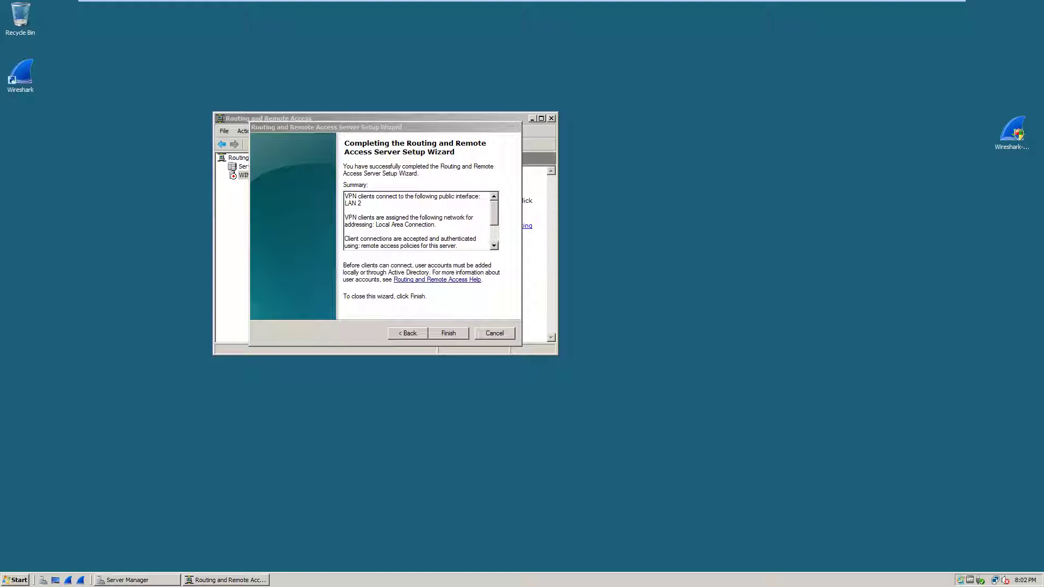
right_click(760, 278)
left_click(775, 303)
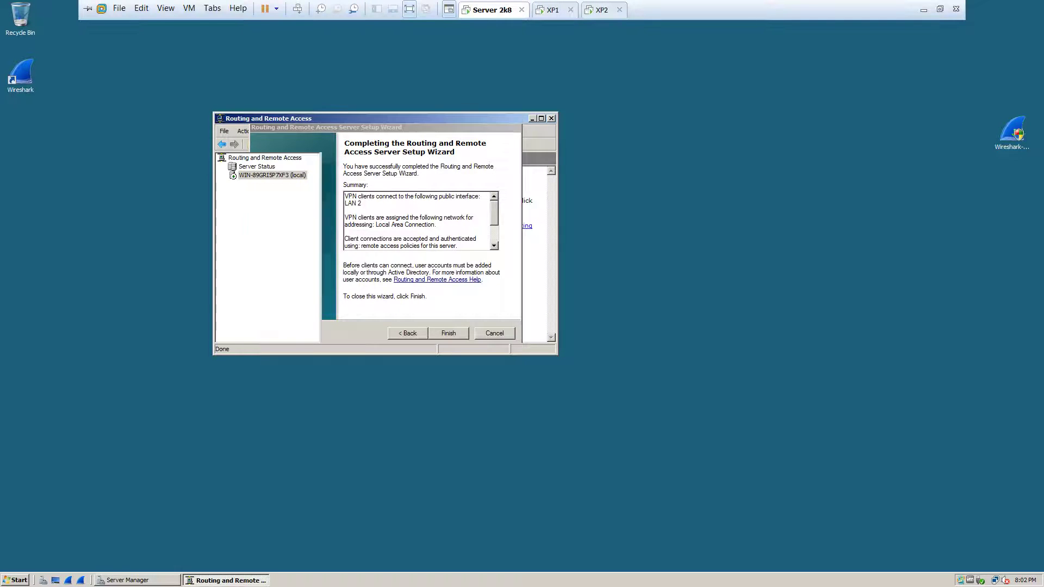
key("Return")
- In server Properties Security, allow custom IPsec policy for L2TP and enter the preshared key
key("shift+F10")
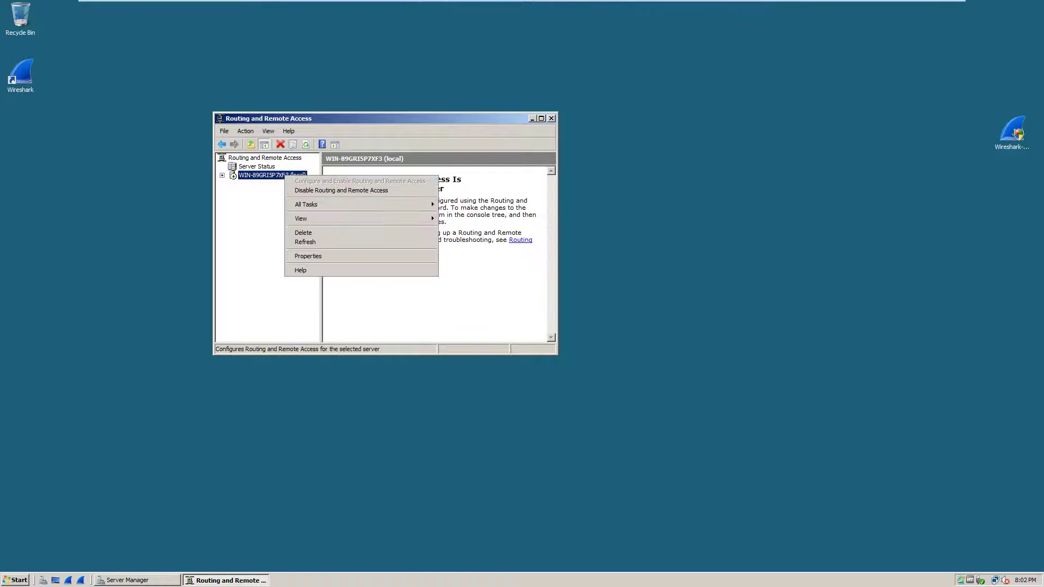
key("Escape")
key("Right")
key("shift+F10")
key("Escape")
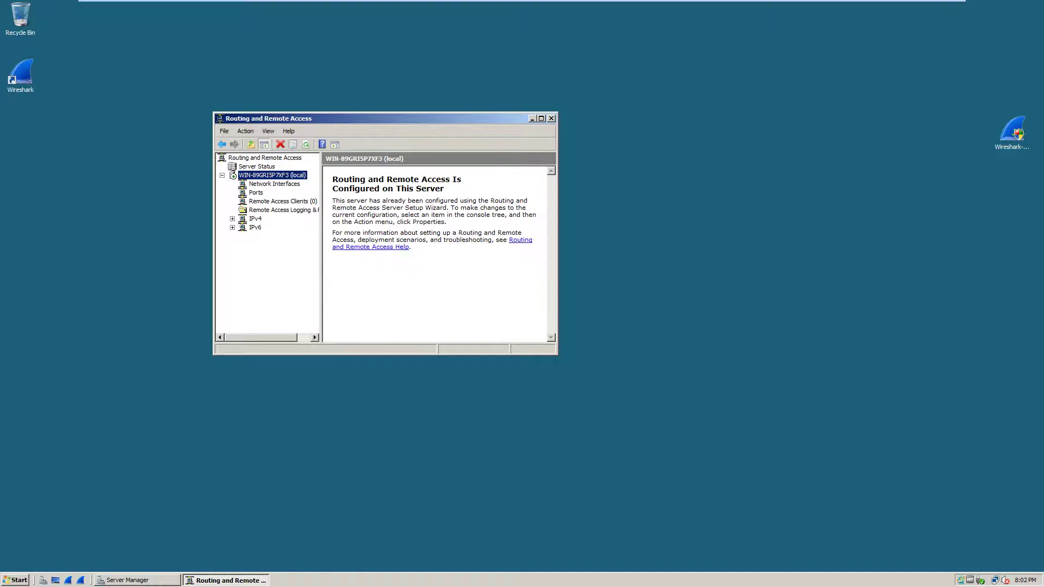
key("alt+Return")
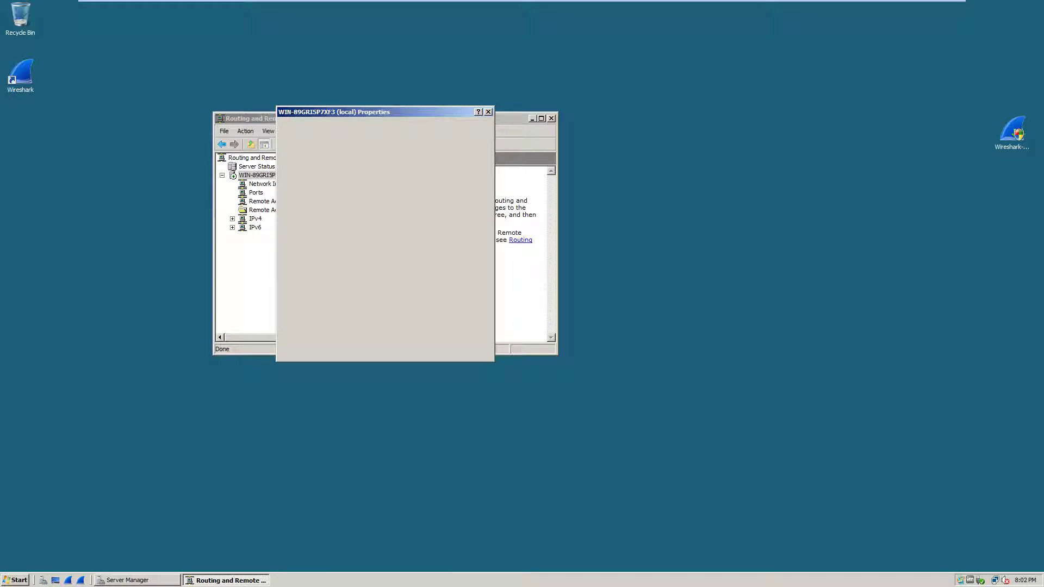
key("ctrl+Tab")
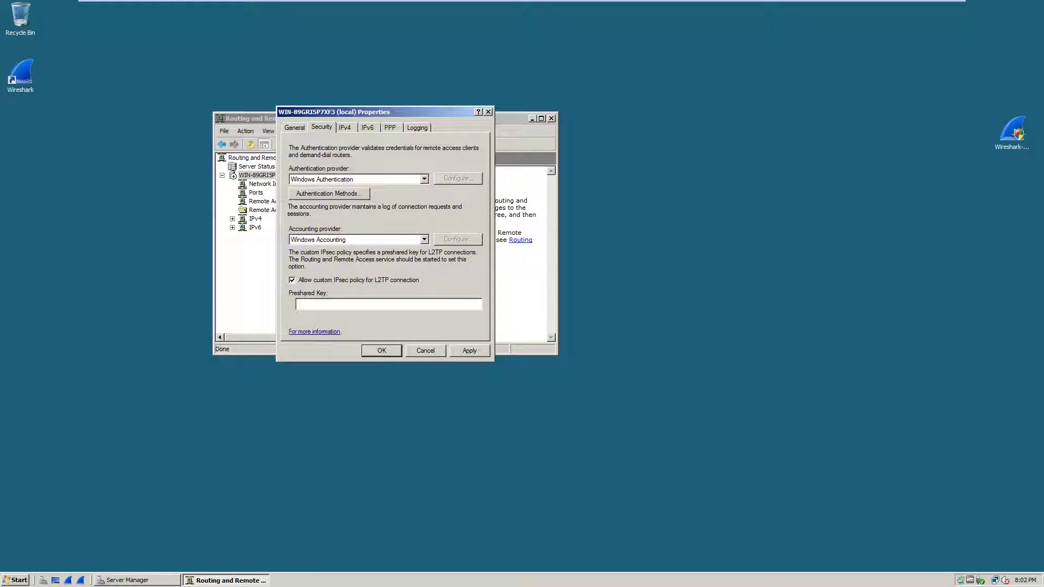
type("l2tp@at9c")
key("Return")
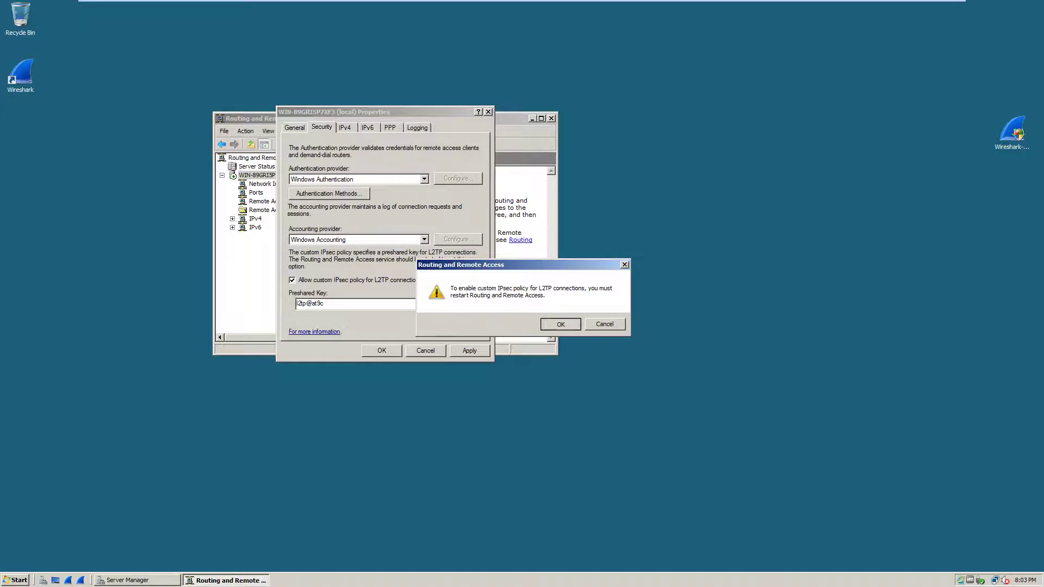
key("Return")
- Restart Routing and Remote Access and switch to the XP2 virtual machine
right_click(273, 175)
mouse_move(348, 205)
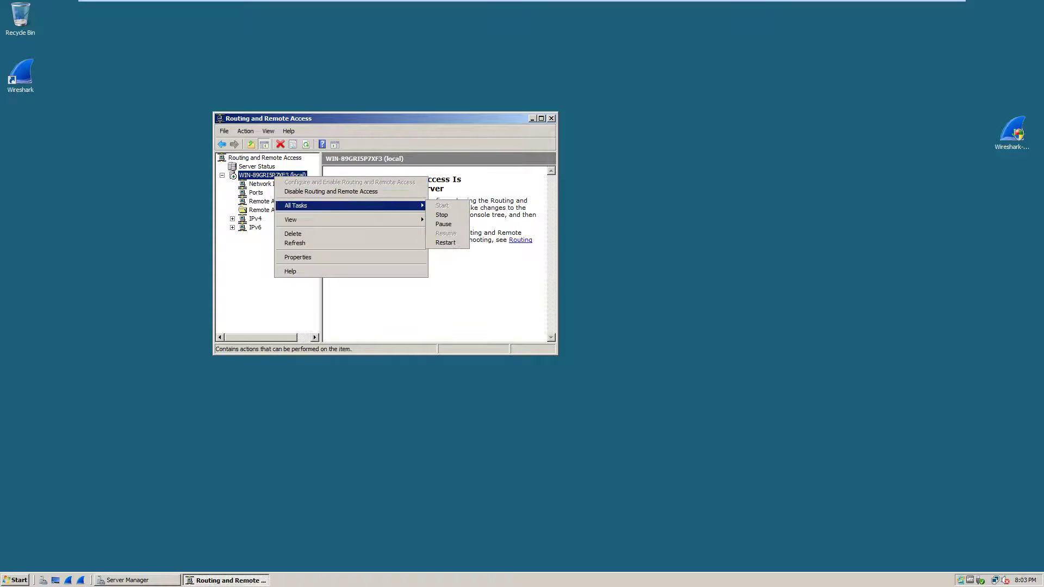
left_click(445, 243)
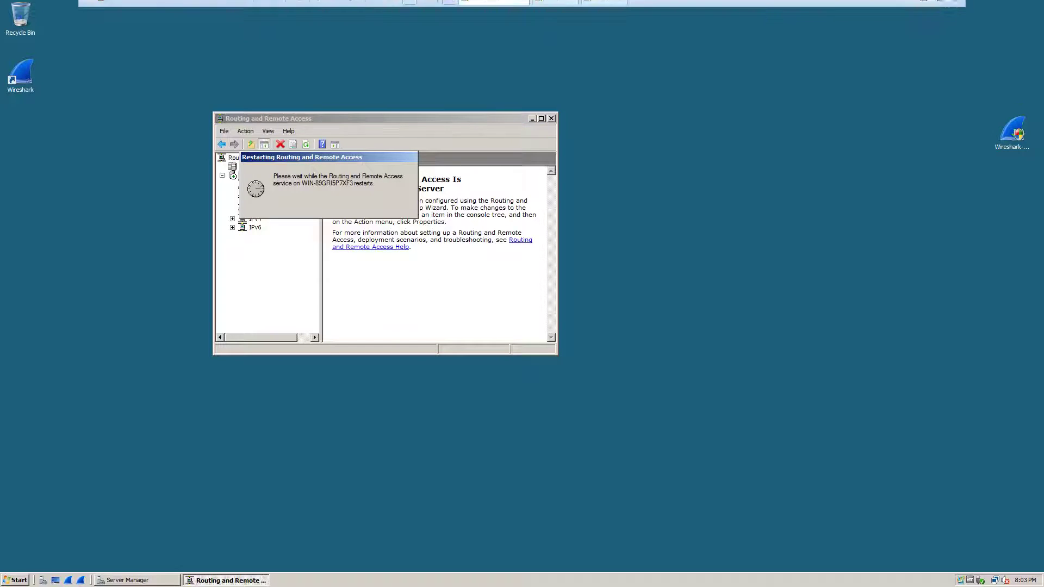
left_click(603, 8)
right_click(457, 161)
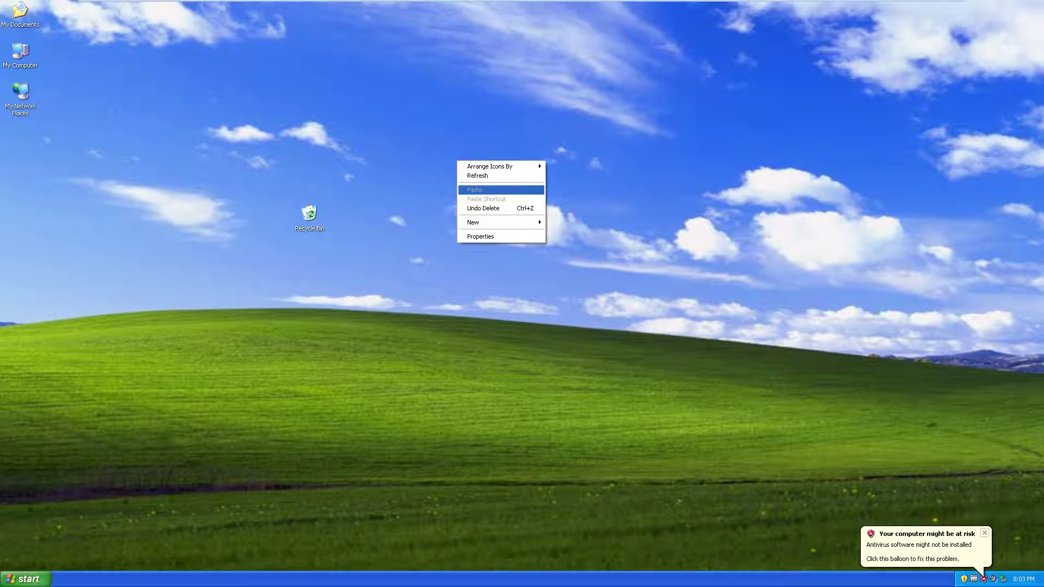
- Delete the Share Folder shortcut from My Network Places
left_click(20, 95)
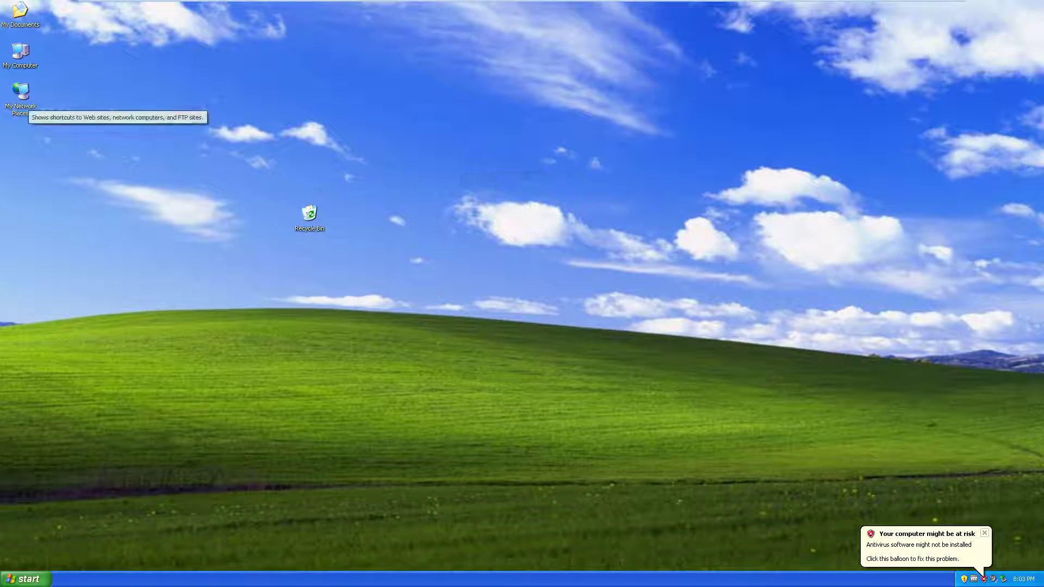
double_click(20, 95)
right_click(270, 233)
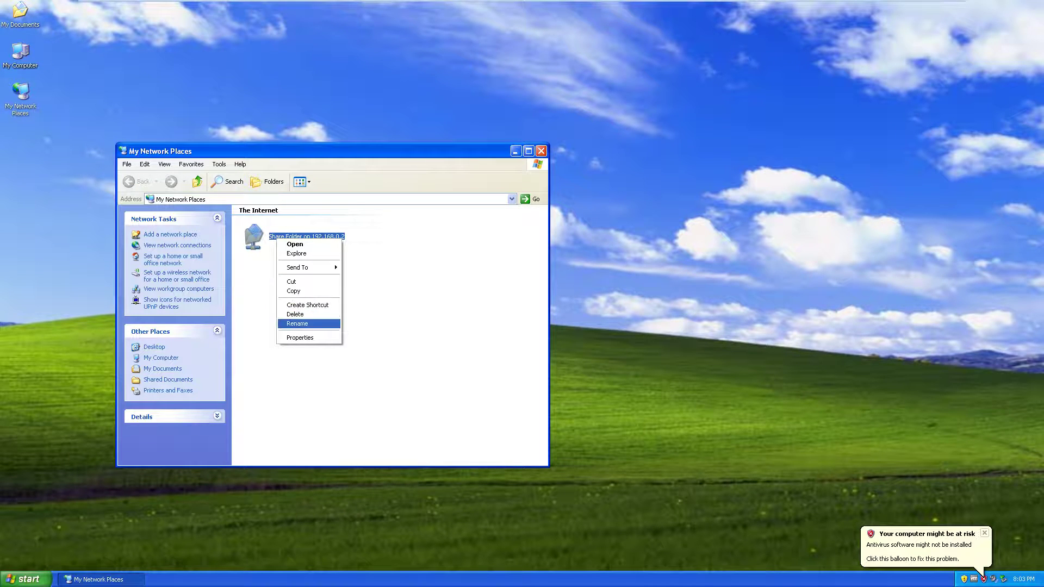
left_click(297, 315)
key("Return")
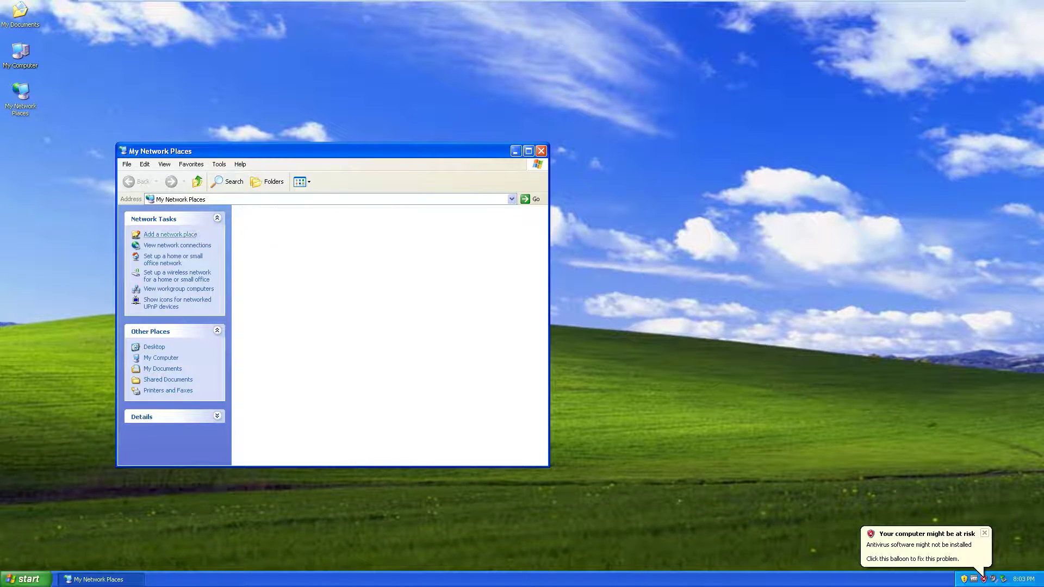
- In Network Connections, delete the old AT9C VPN connection
left_click(177, 245)
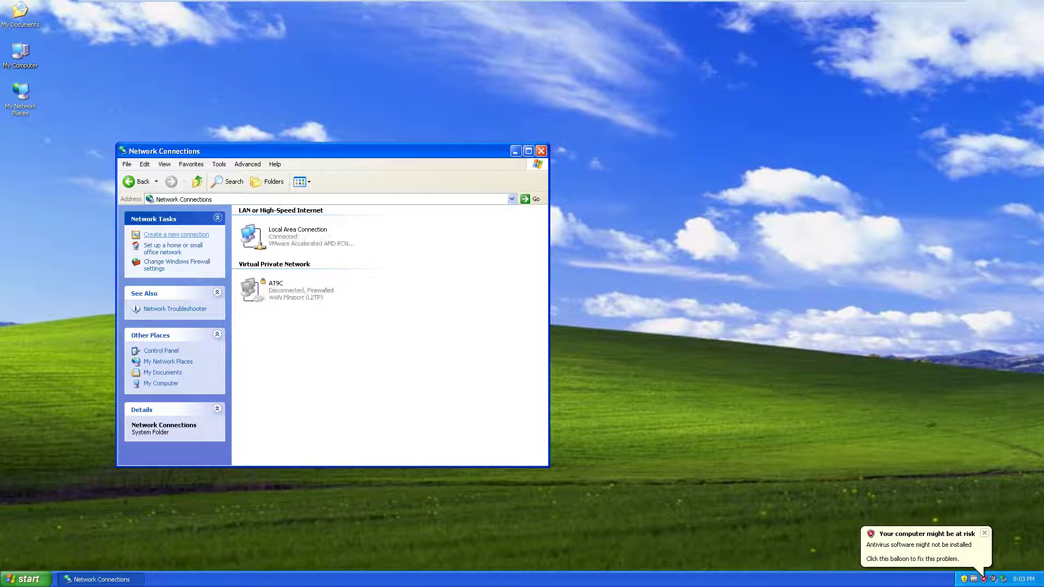
left_click(176, 234)
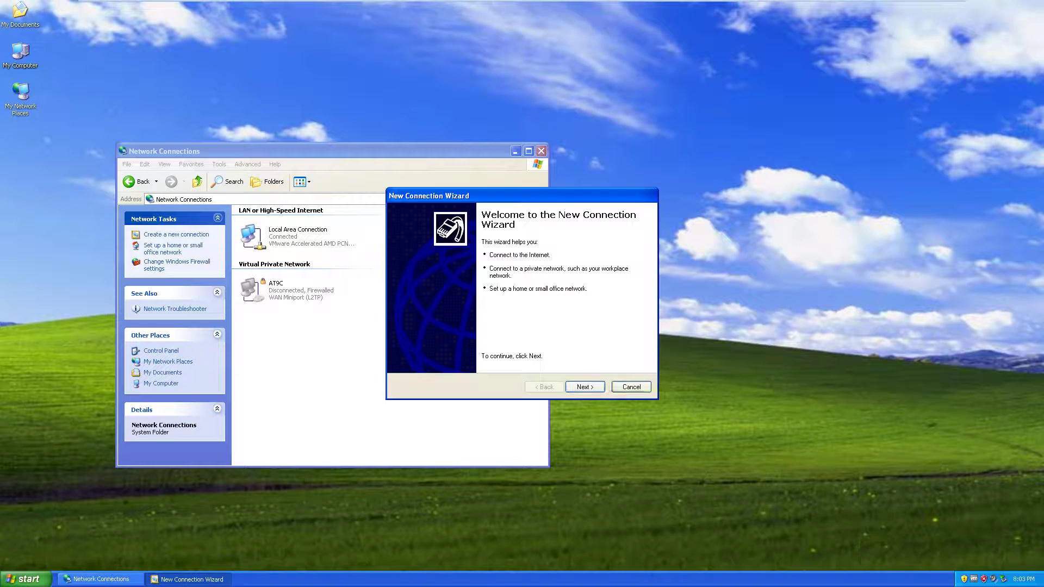
left_click(631, 387)
left_click(289, 290)
right_click(284, 283)
left_click(305, 357)
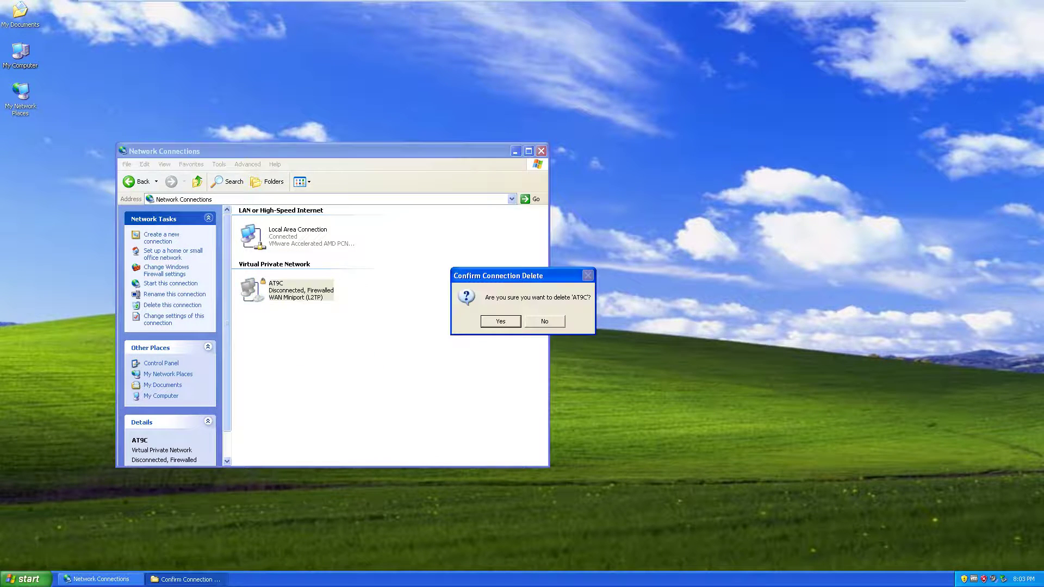
left_click(499, 321)
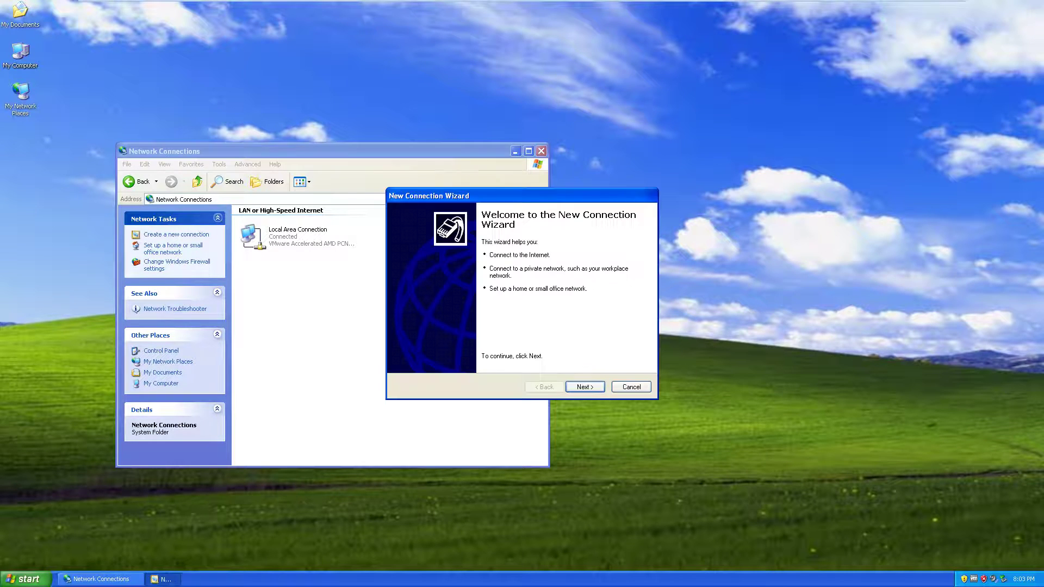
- Start a new workplace VPN connection named AT9C in the New Connection Wizard
left_click(176, 234)
left_click(584, 386)
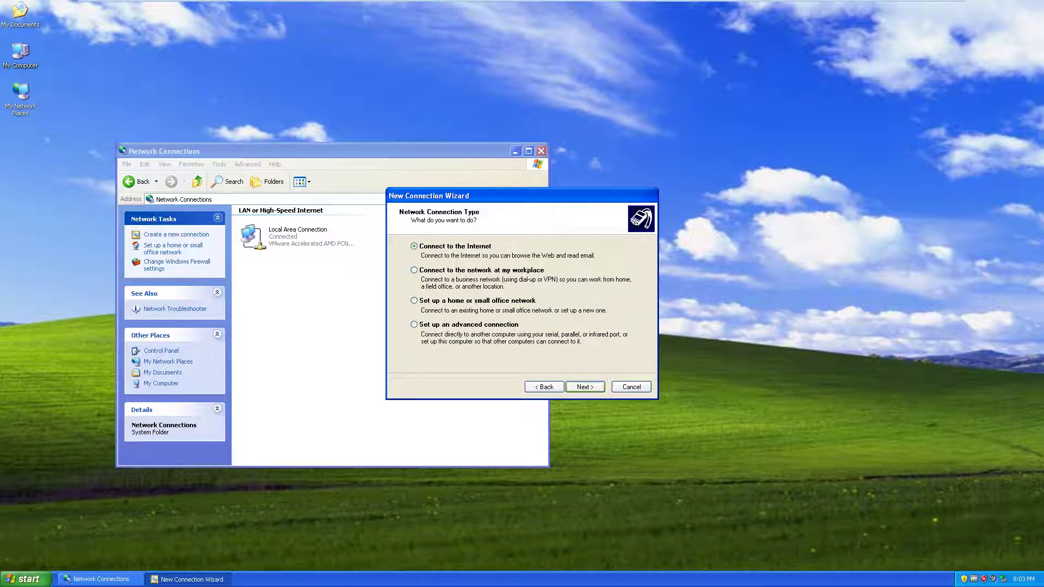
key("Return")
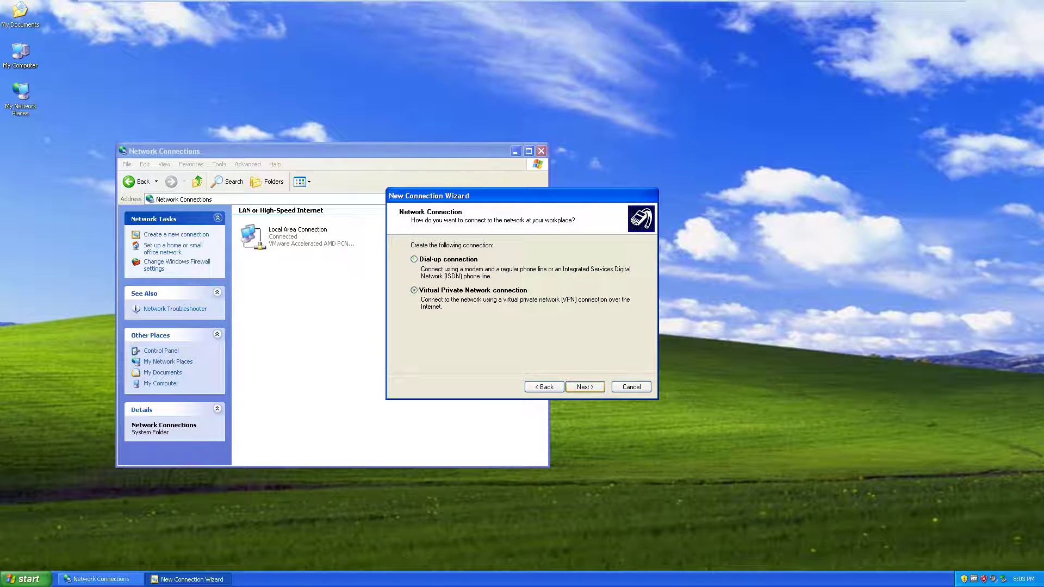
key("Return")
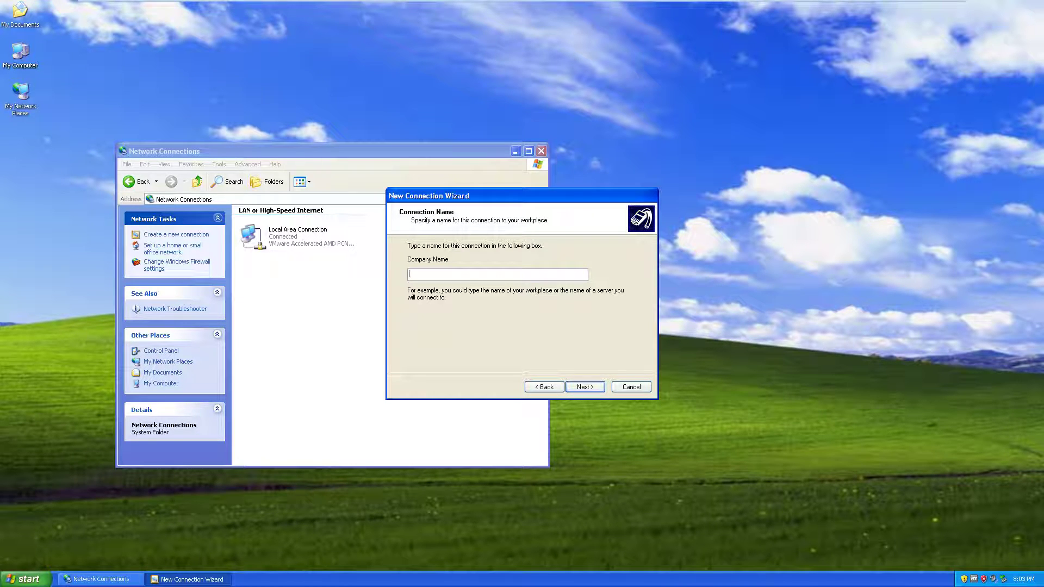
type("AT")
key("BackSpace")
type("NH")
key("BackSpace")
key("BackSpace")
type("AT9C")
key("Return")
- Set the VPN server address to 192.168.16.1 and finish creating the connection
type("192")
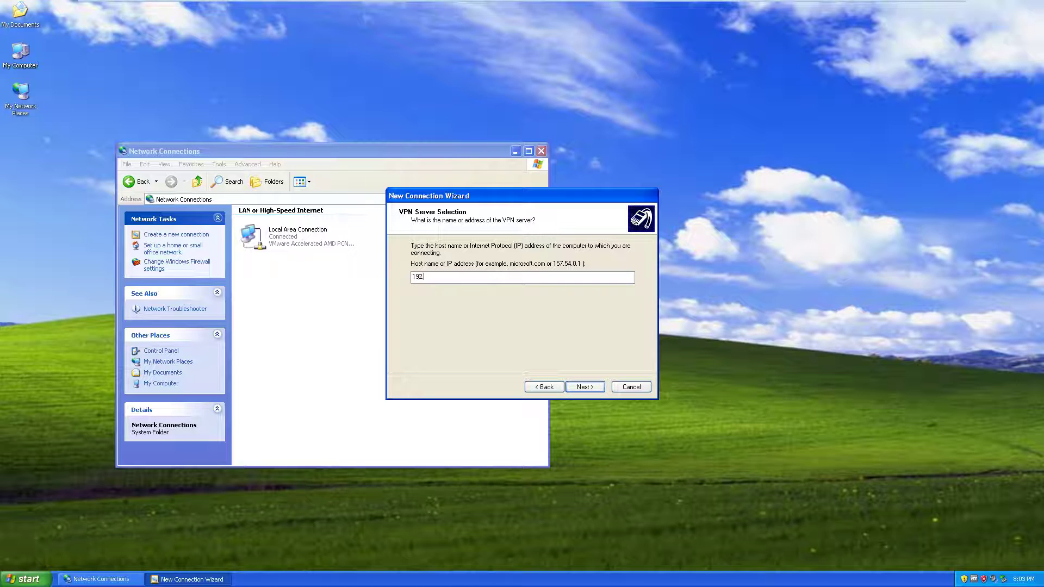
type(".168.16.1")
key("Return")
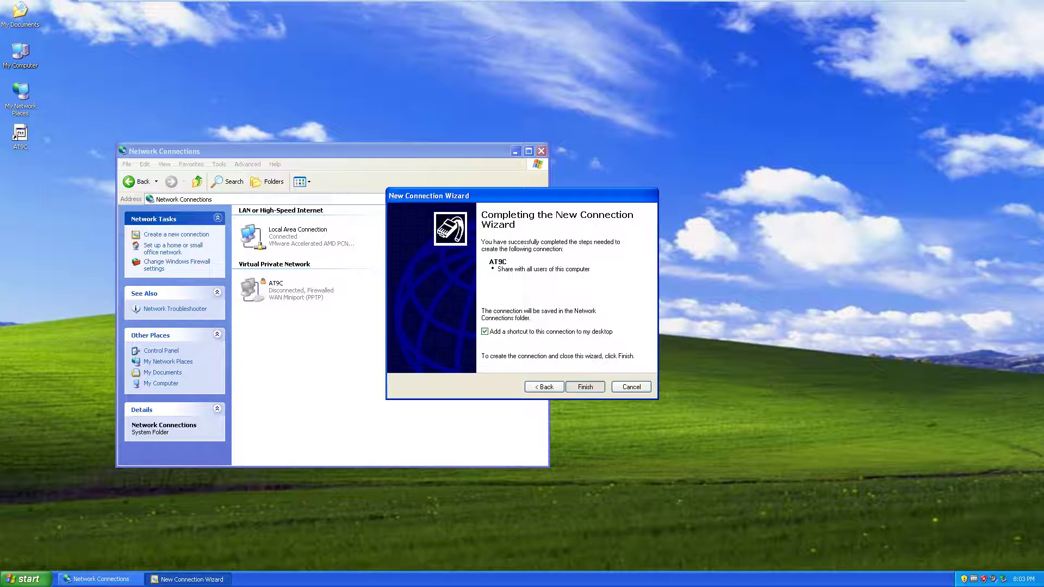
key("Return")
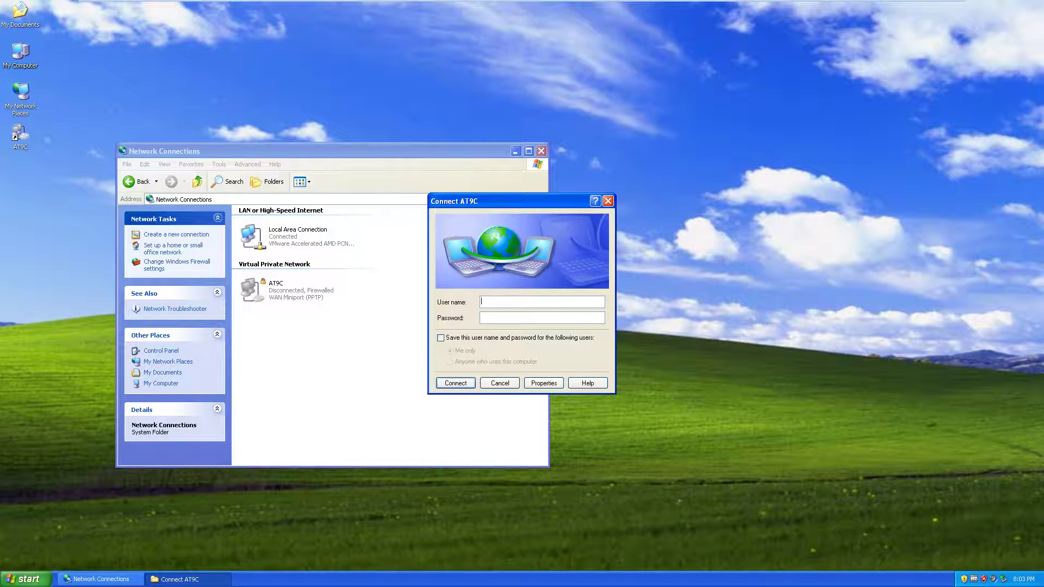
- Set the AT9C connection's VPN type to L2TP IPSec VPN
key("alt+o")
key("ctrl+shift+Tab")
key("ctrl+shift+Tab")
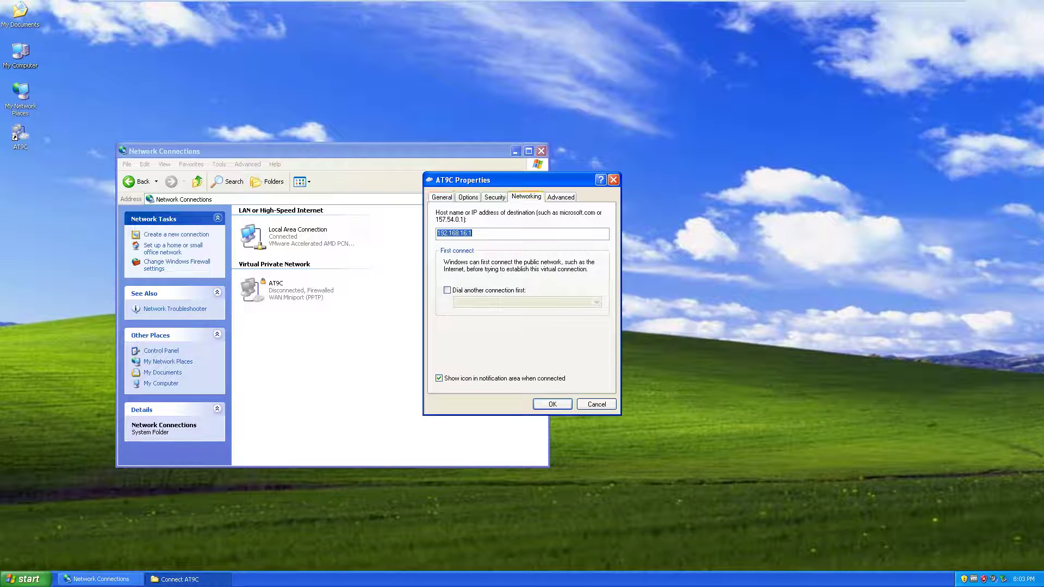
key("alt+Down")
key("Down")
key("Return")
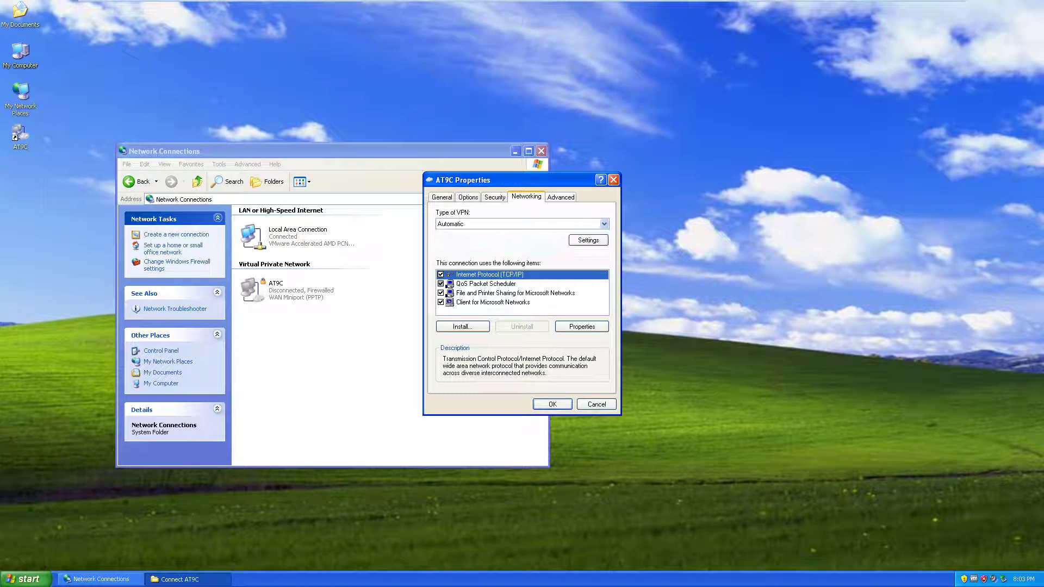
- Enable pre-shared key IPSec authentication, enter the key, and apply the properties
key("ctrl+shift+Tab")
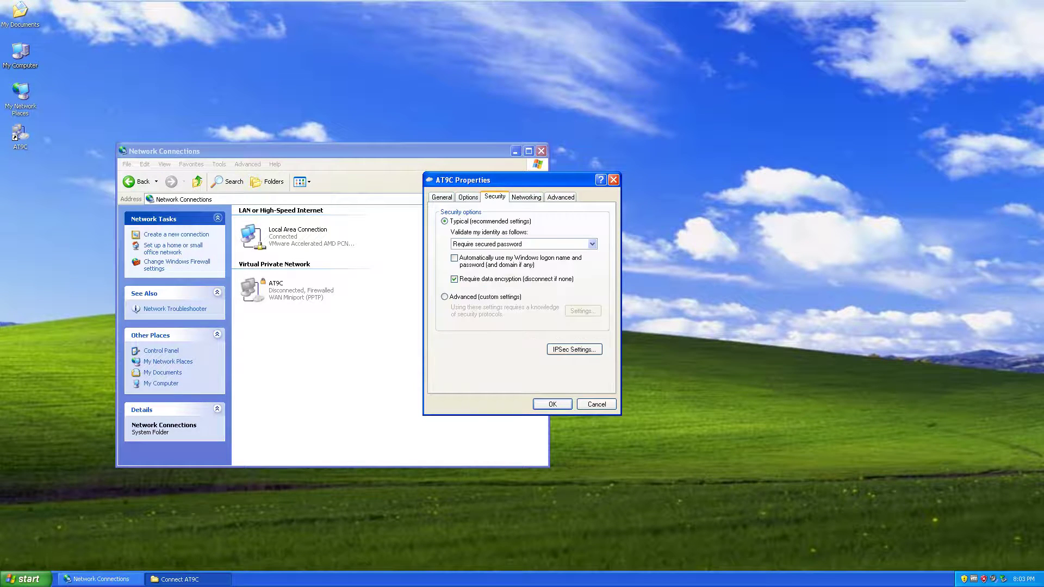
key("alt+s")
key("space")
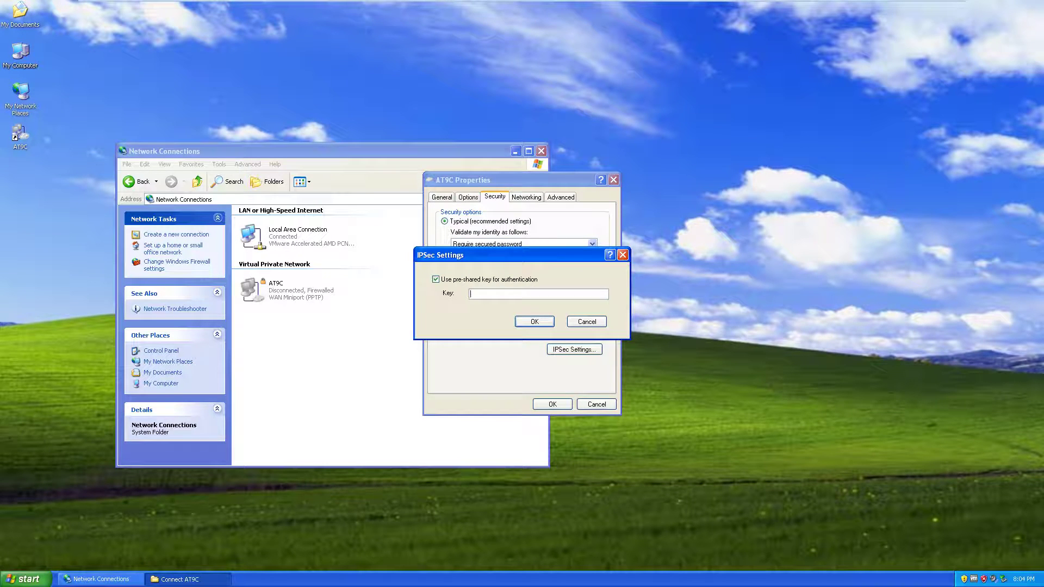
type("at9c@")
key("BackSpace")
key("BackSpace")
key("BackSpace")
key("BackSpace")
type("l2tp@at9c")
key("Return")
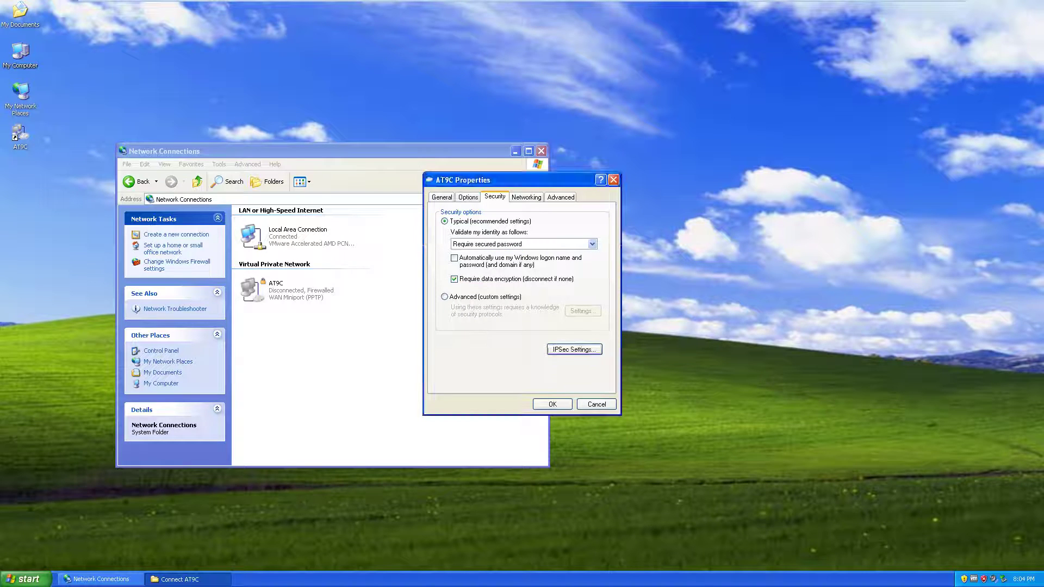
key("Return")
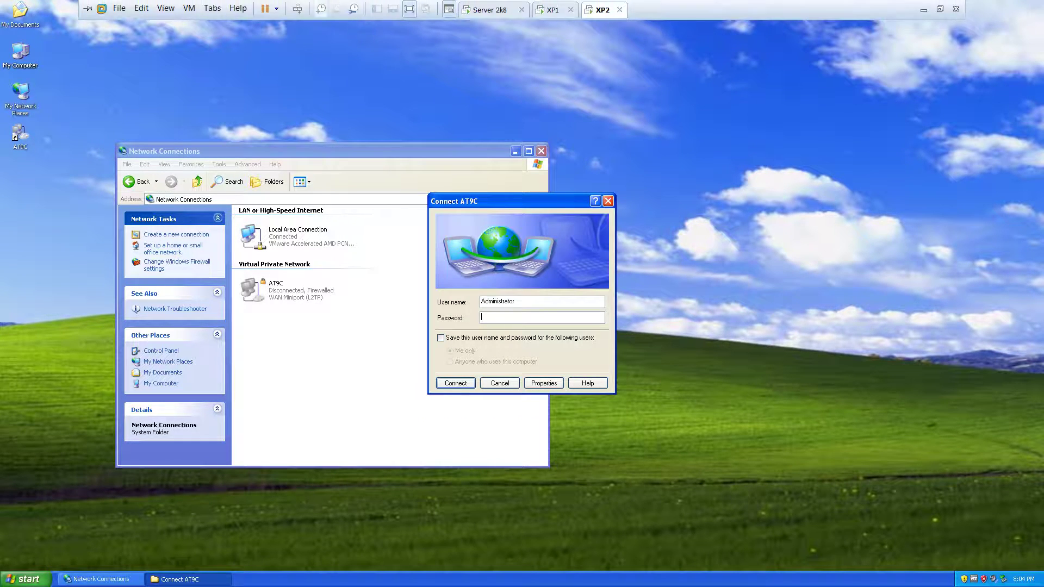
left_click(492, 10)
key("super")
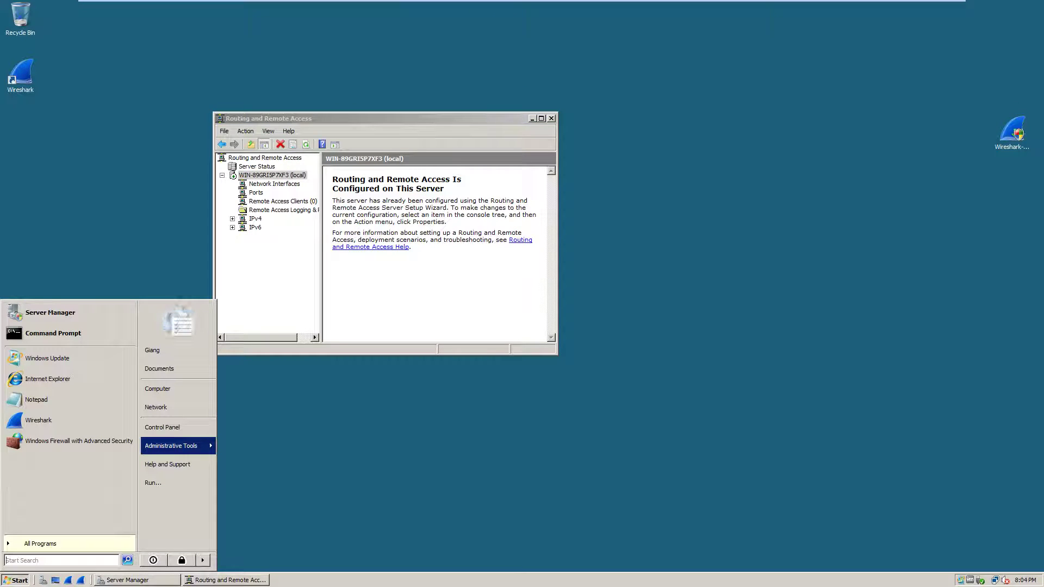
key("Right")
key("Up")
key("Up")
key("Up")
key("Up")
key("Up")
key("Up")
key("Up")
key("Up")
key("Up")
key("Up")
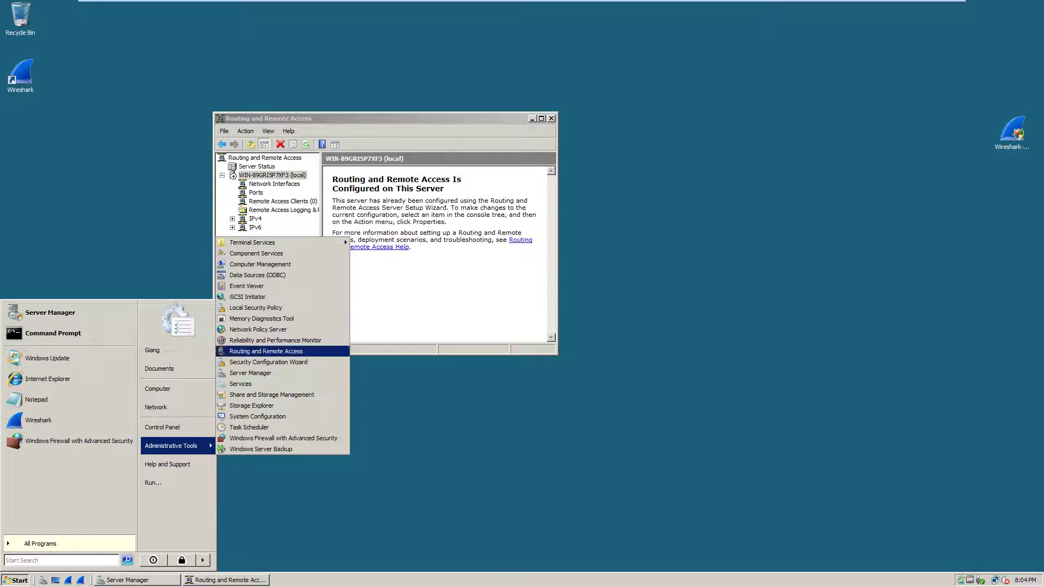
key("Up")
key("Up")
key("Up")
key("Up")
key("Up")
key("Up")
key("Down")
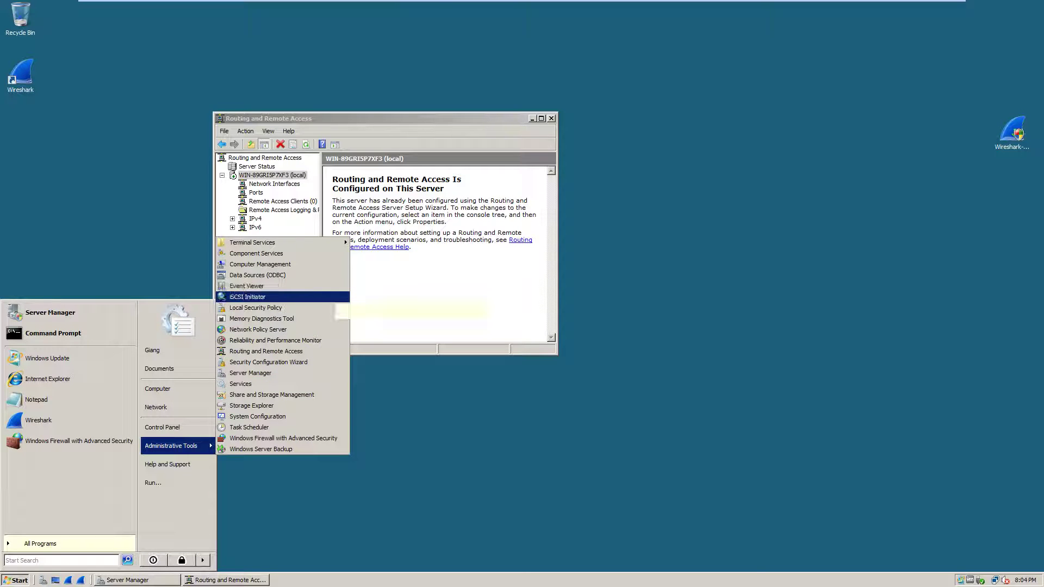
key("Down")
key("Down")
key("Return")
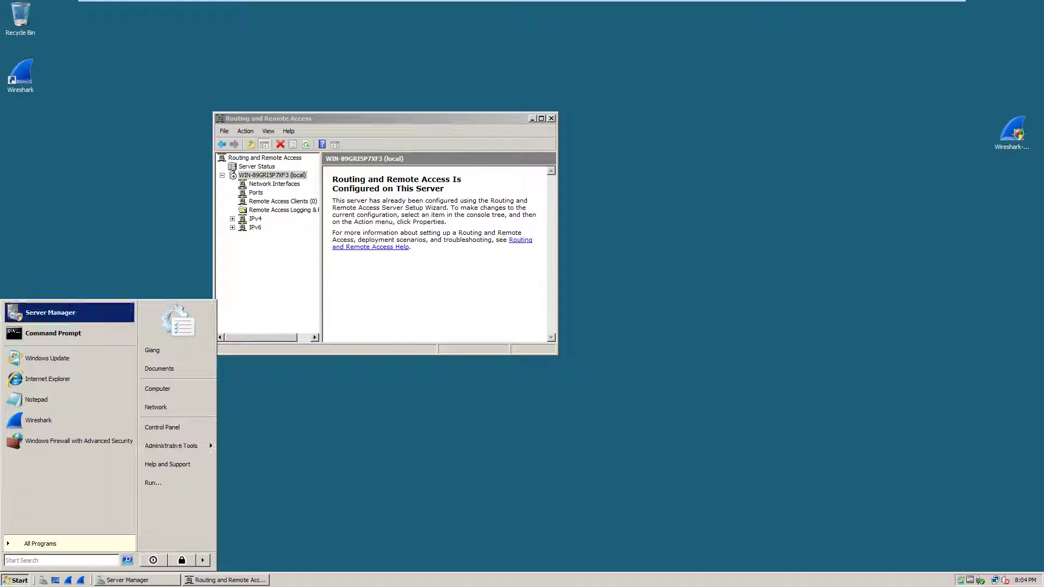
key("Return")
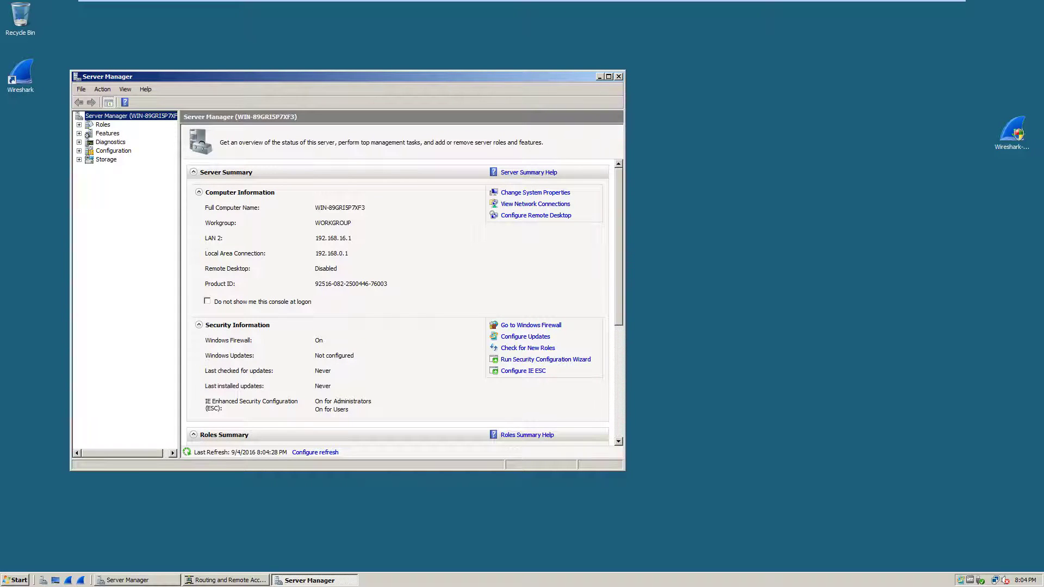
mouse_move(522, 1)
left_click(599, 10)
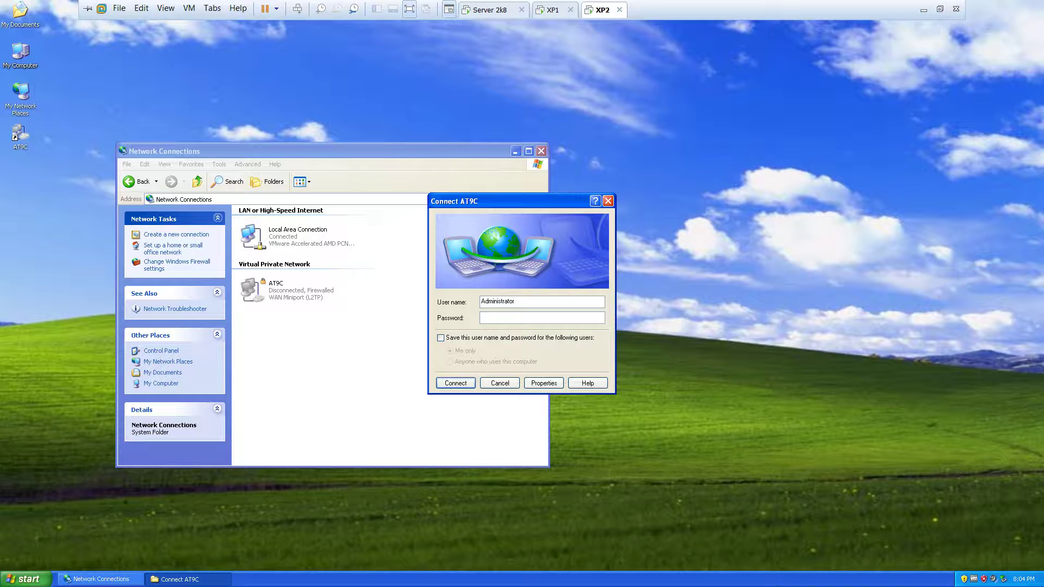
- Enter the user's password, connect AT9C, and minimize the Network Connections window
type("batman")
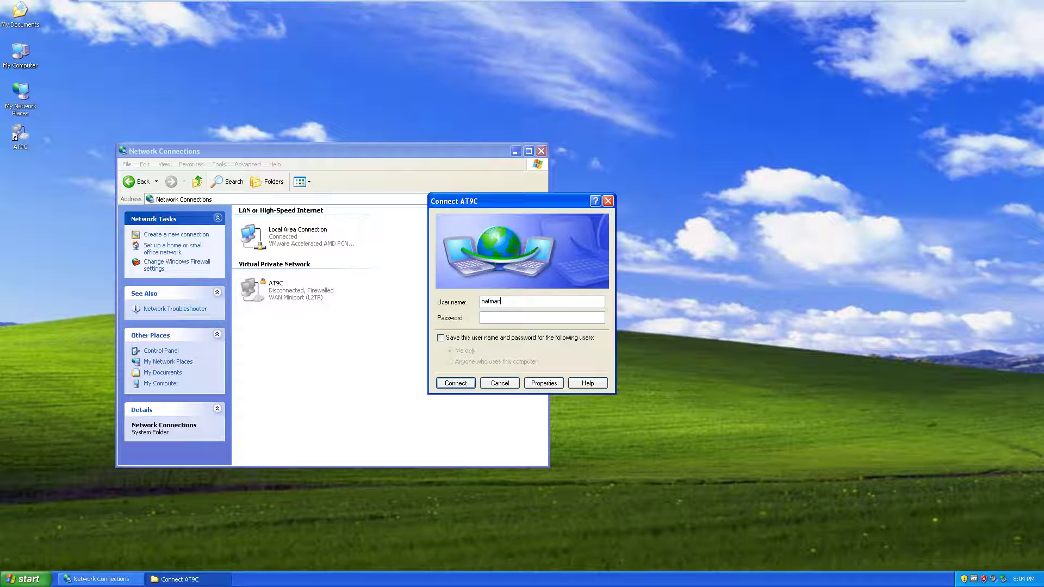
type("*******")
key("Return")
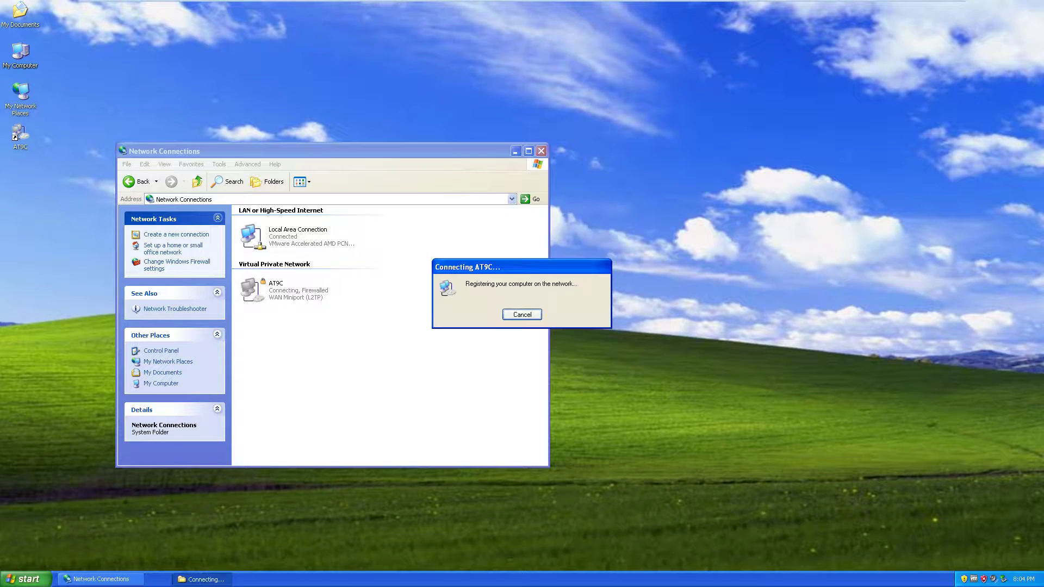
right_click(885, 305)
key("Escape")
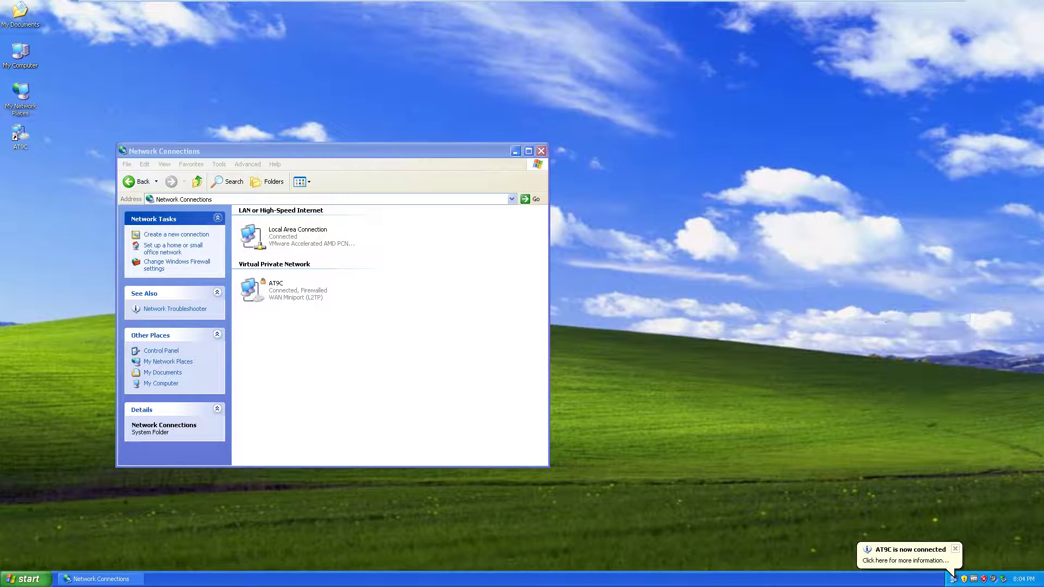
left_click(101, 578)
left_click(101, 578)
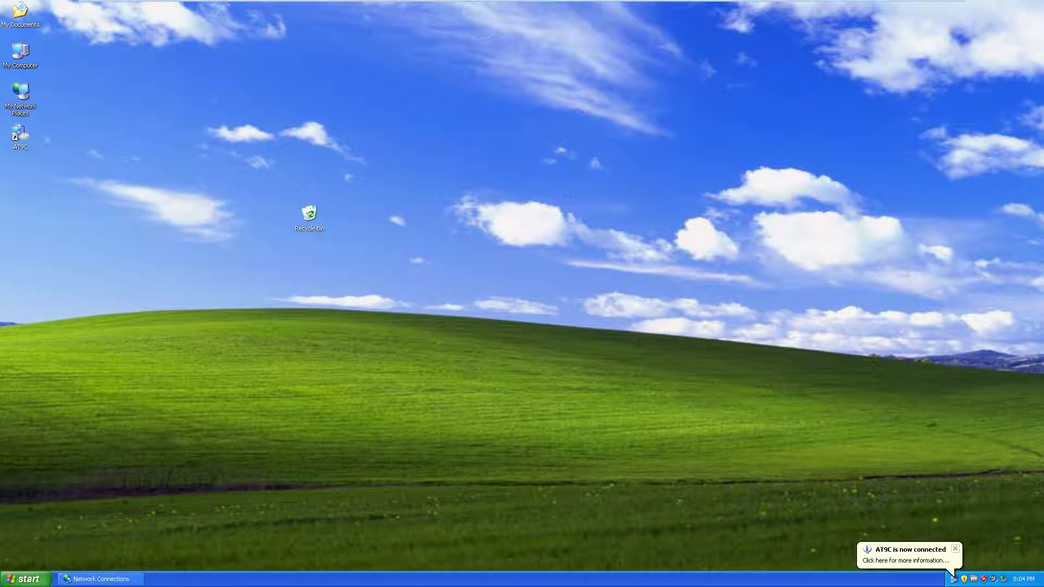
- Open Command Prompt and run ipconfig to show the VPN address 192.168.0.4
key("super+r")
type("cmd")
key("Return")
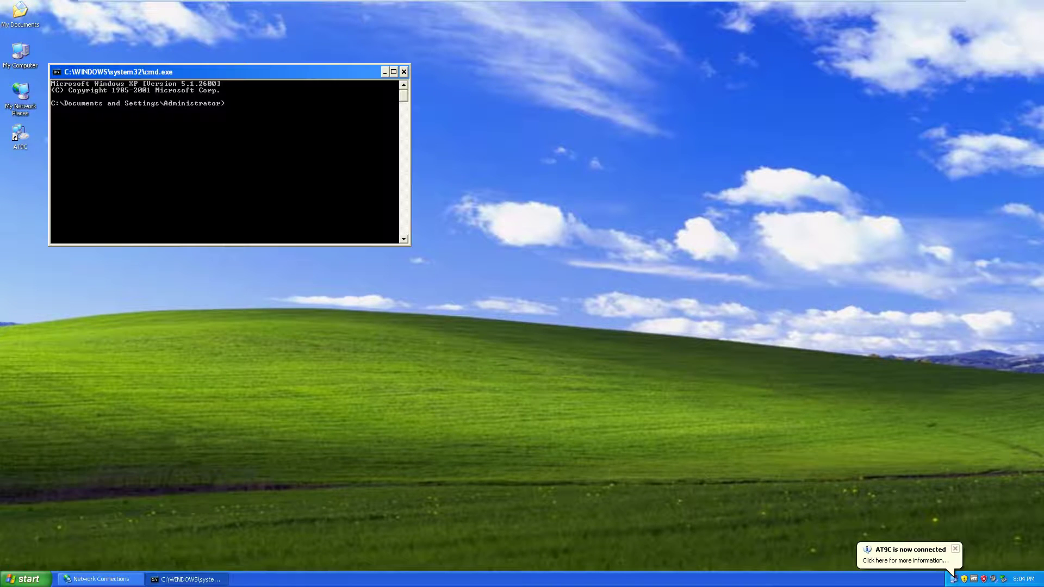
type("ping 192.168.")
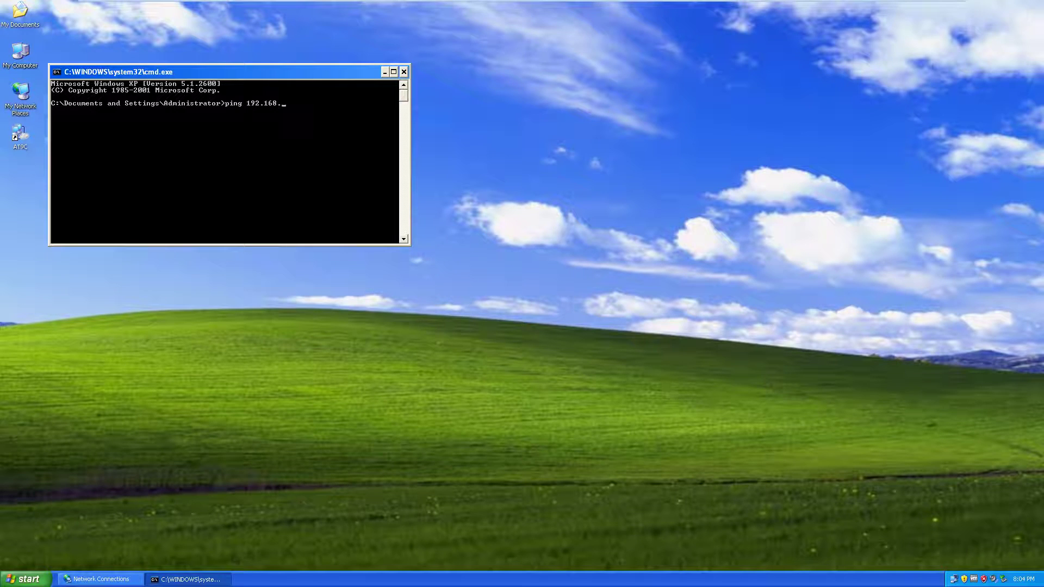
key("BackSpace")
key("BackSpace")
key("BackSpace")
key("BackSpace")
key("BackSpace")
key("BackSpace")
key("BackSpace")
key("BackSpace")
key("BackSpace")
key("BackSpace")
key("BackSpace")
key("BackSpace")
key("BackSpace")
type("ipconfig")
key("Return")
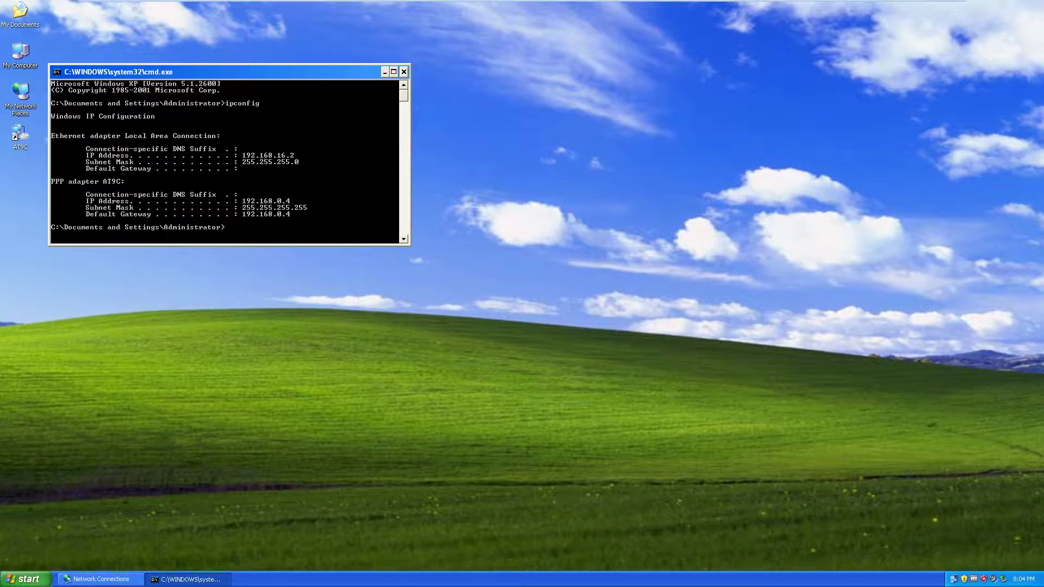
- Mark the adapters' IP address values in the console output
right_click(252, 178)
left_click(267, 186)
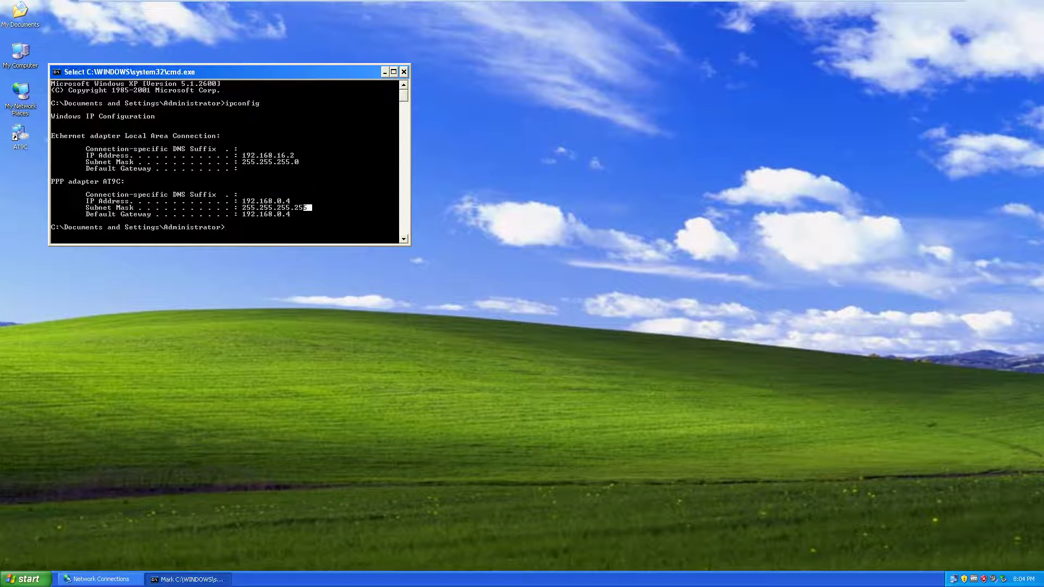
left_click_drag(312, 211, 238, 146)
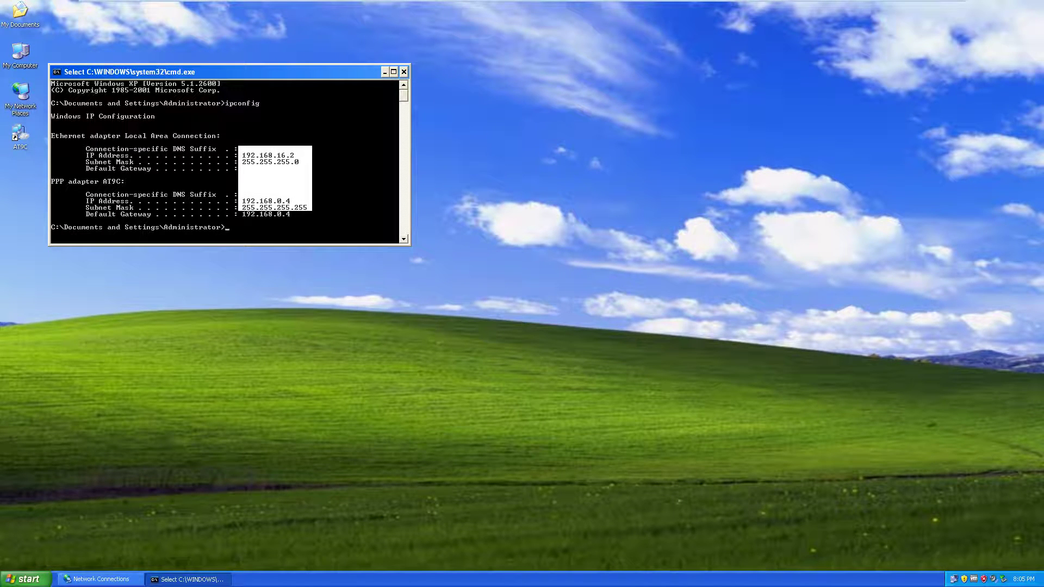
left_click(335, 188)
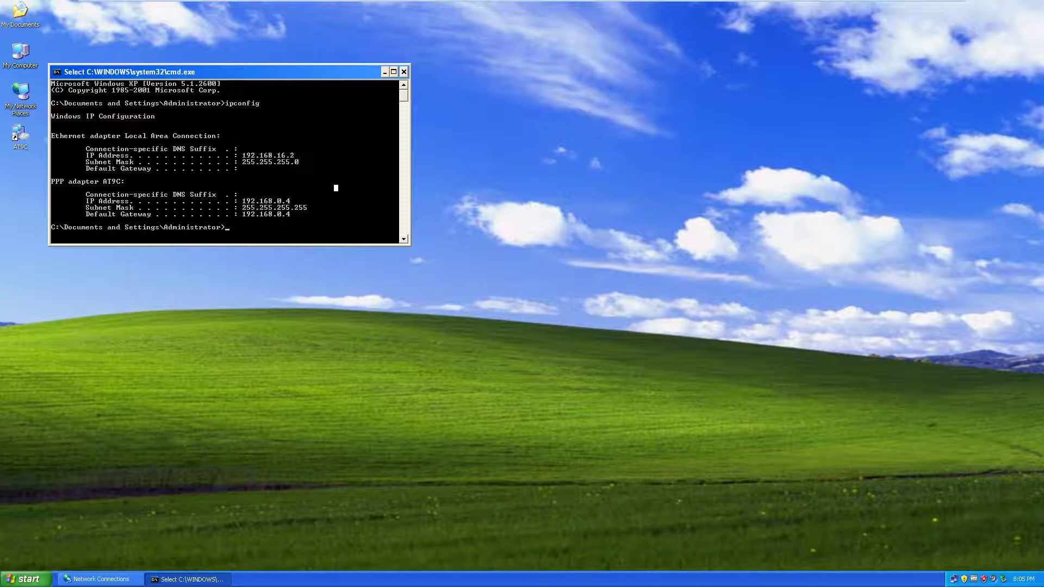
left_click(332, 227)
key("Escape")
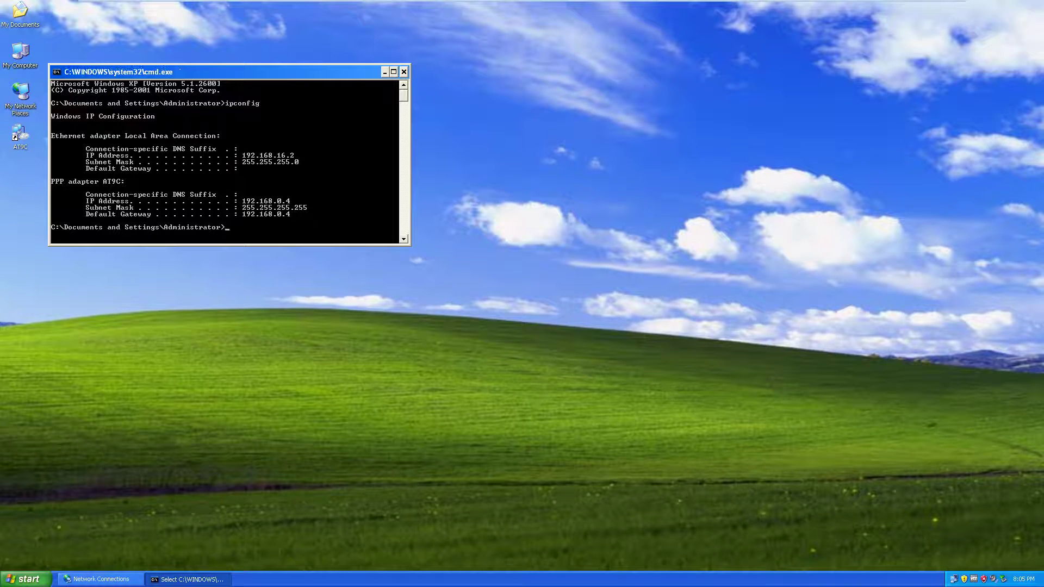
- Clear the screen, ping 192.168.0.2 over the VPN, then switch to XP1
type("cls")
key("Return")
type("pin")
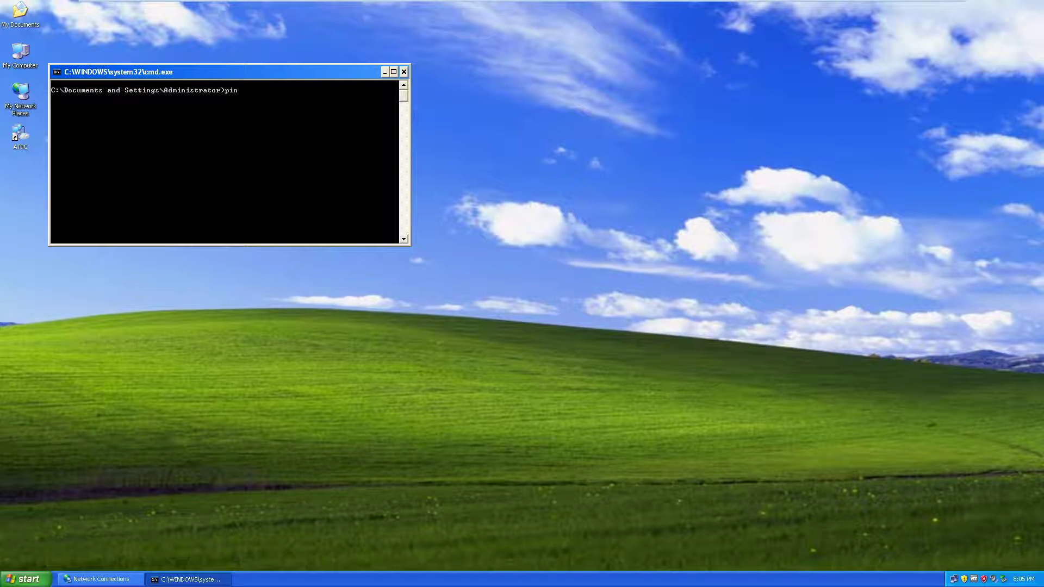
type("g 192.168.0.2")
key("Return")
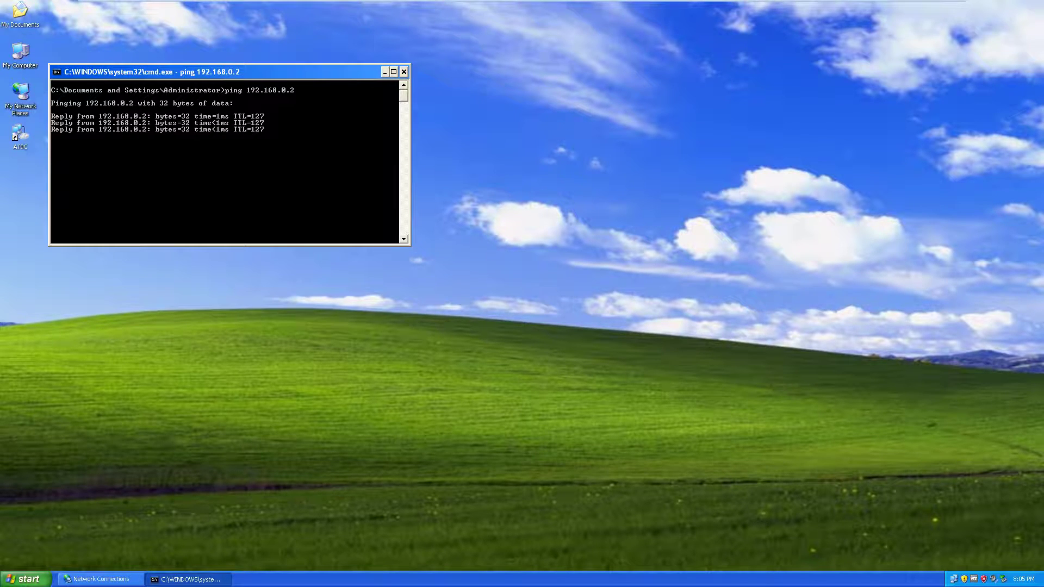
left_click(553, 9)
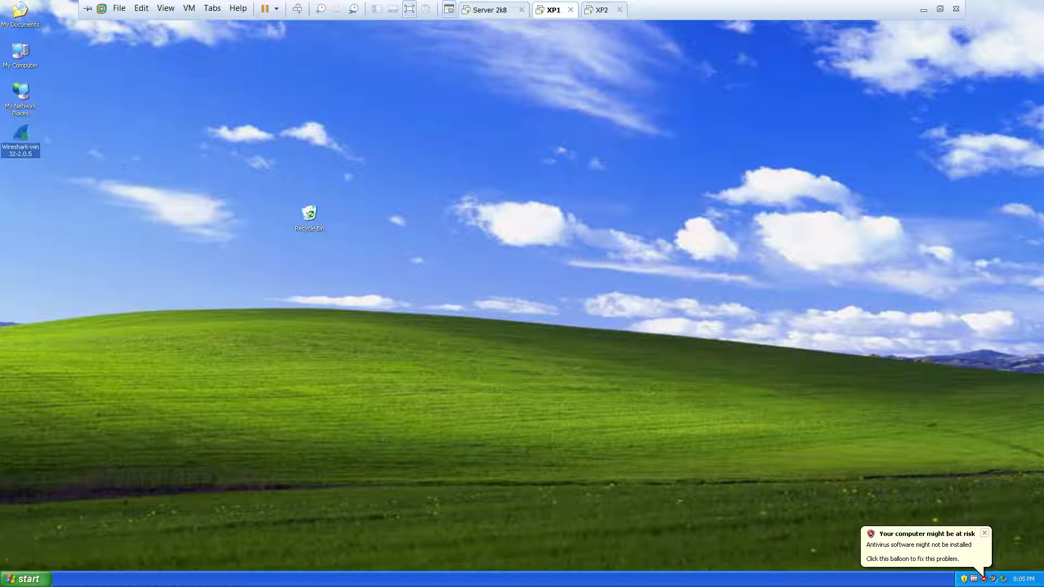
- Ping 192.168.0.4 from Command Prompt (4 replies, 0% loss), then open My Documents
key("super+r")
type("cmd")
key("Return")
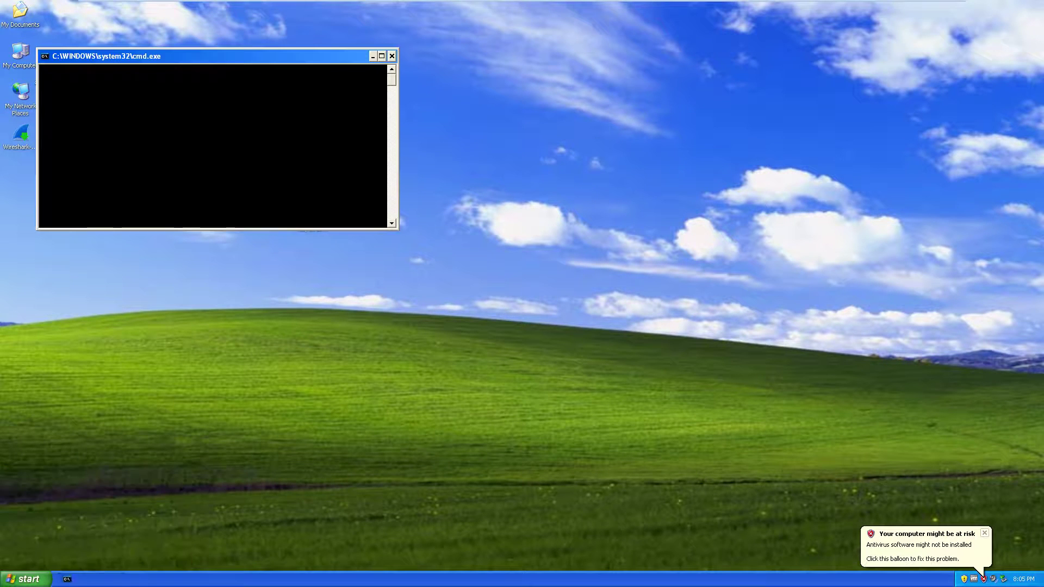
type("ping 1")
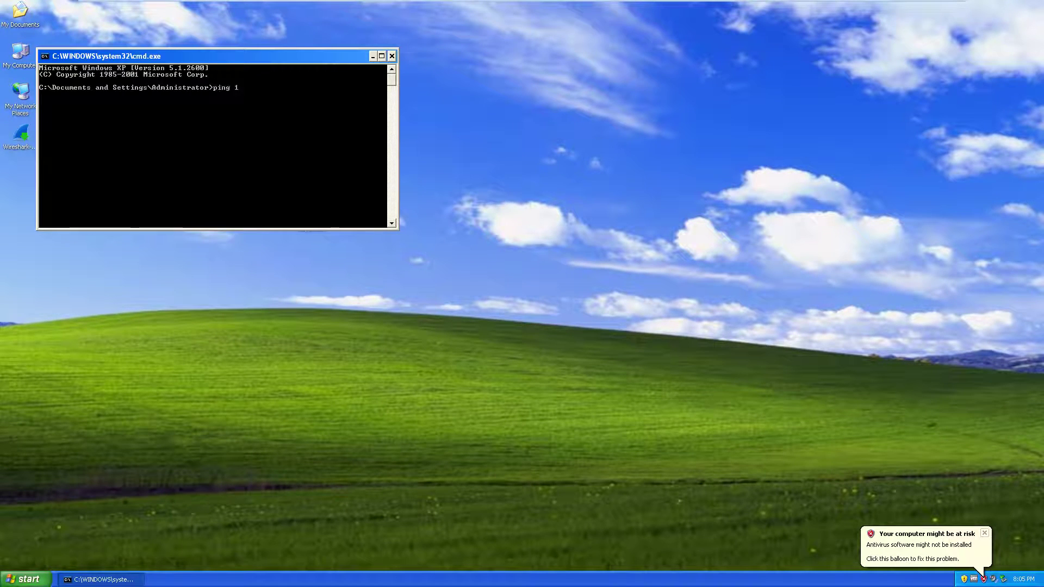
type("92.168.")
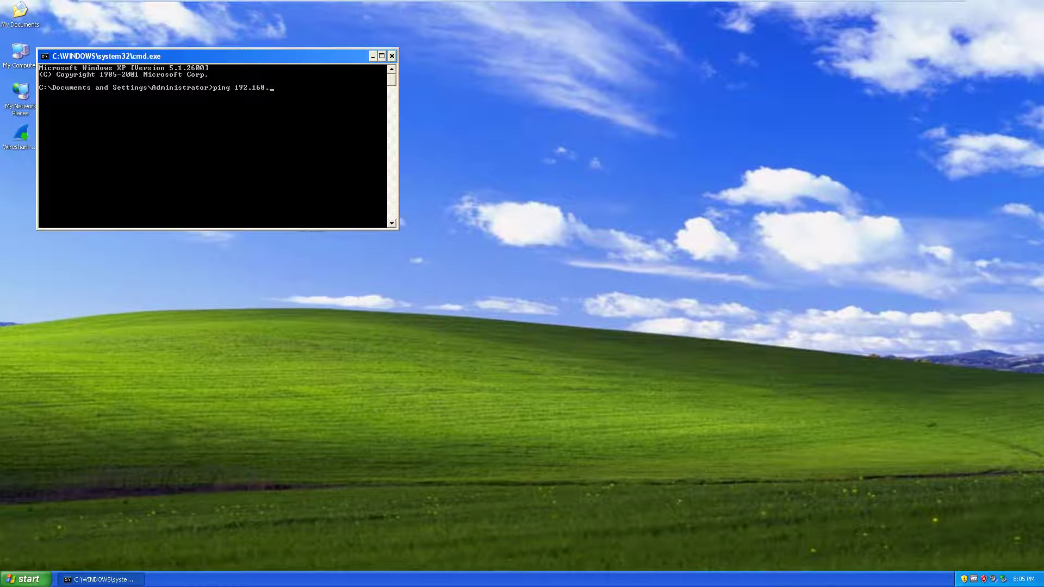
type("0.4")
key("Return")
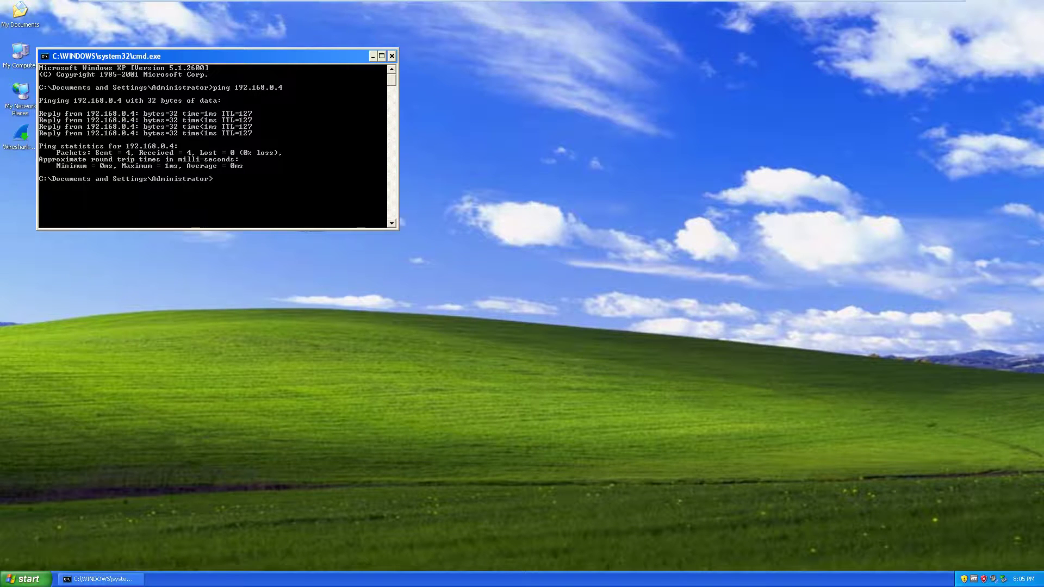
double_click(20, 12)
right_click(256, 210)
- Create a new folder named Share in My Documents
mouse_move(272, 284)
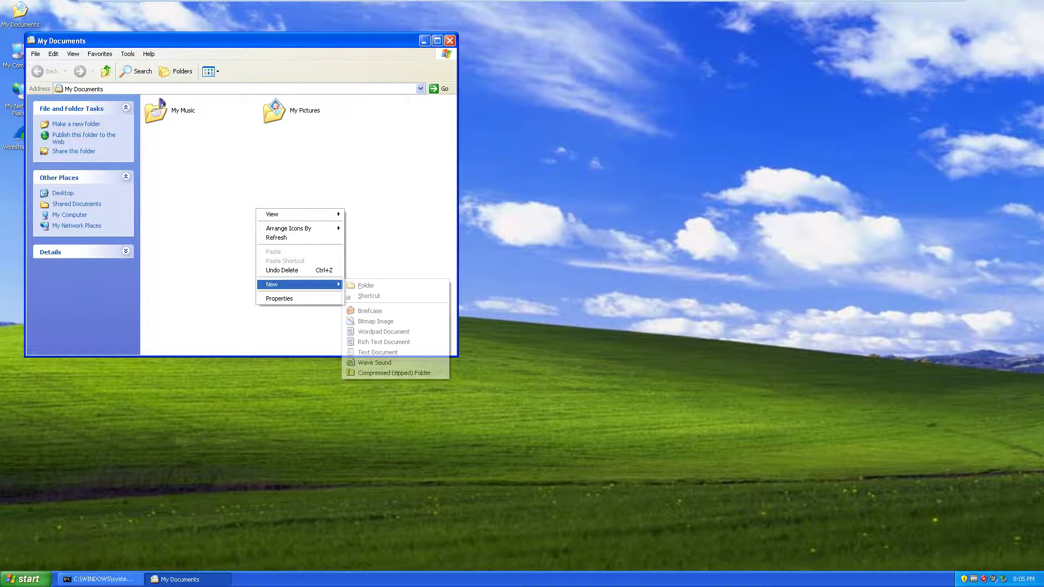
left_click(364, 297)
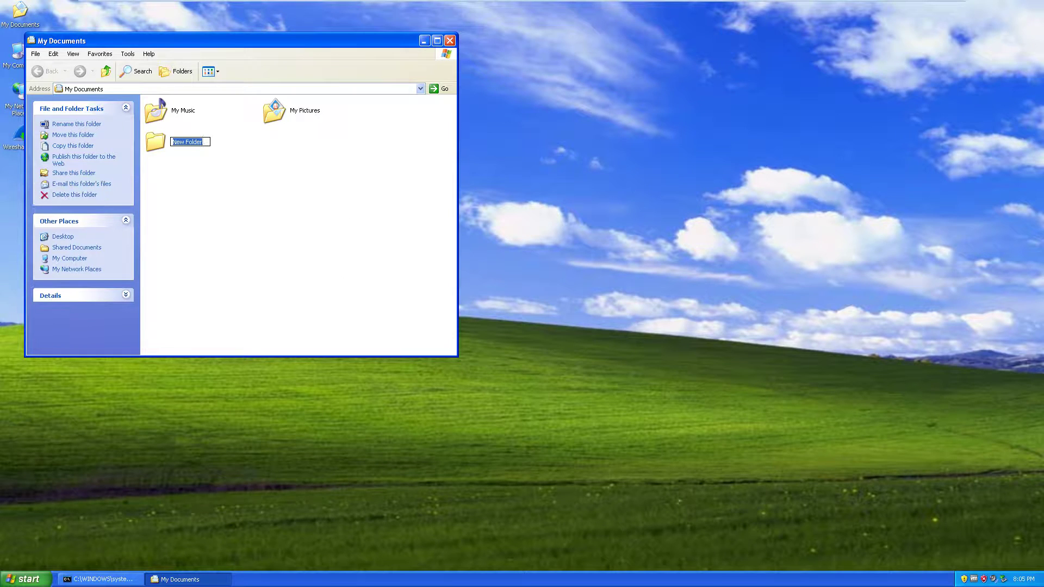
type("Share")
key("Return")
key("Return")
- Inside Share, create a text document named ABCD1234
right_click(274, 226)
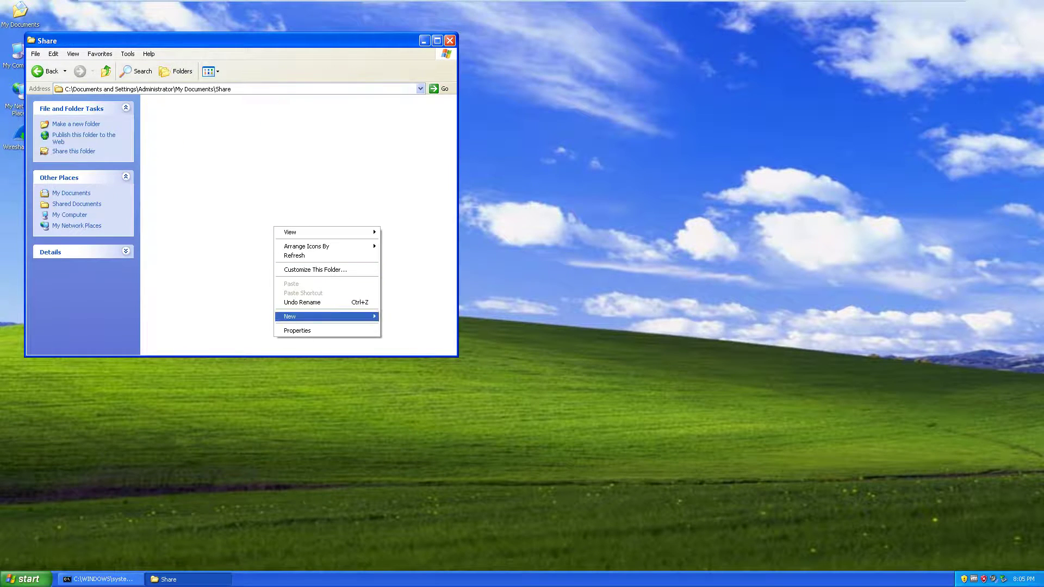
mouse_move(326, 317)
left_click(413, 384)
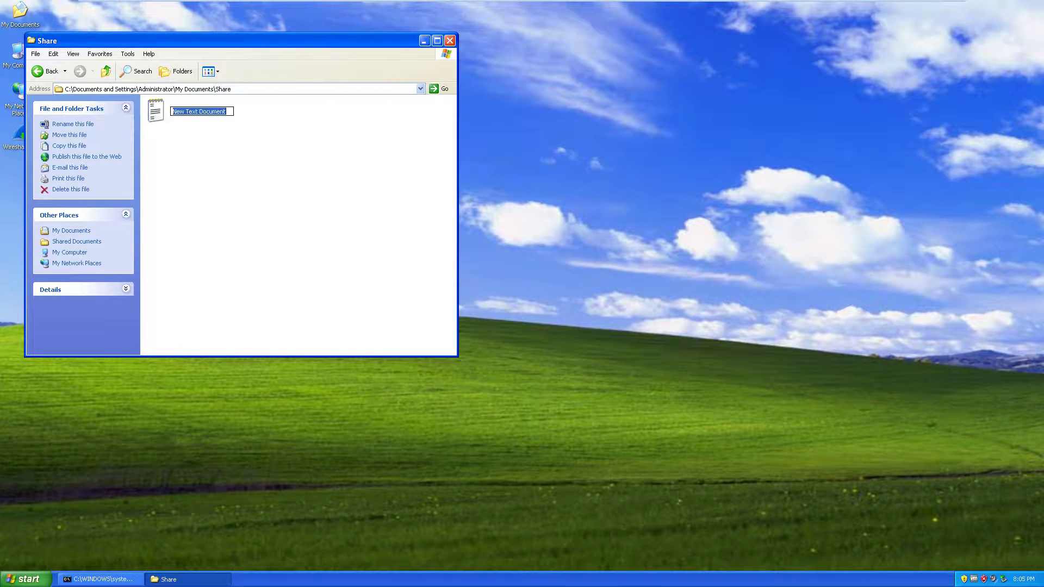
type("ABCD1234")
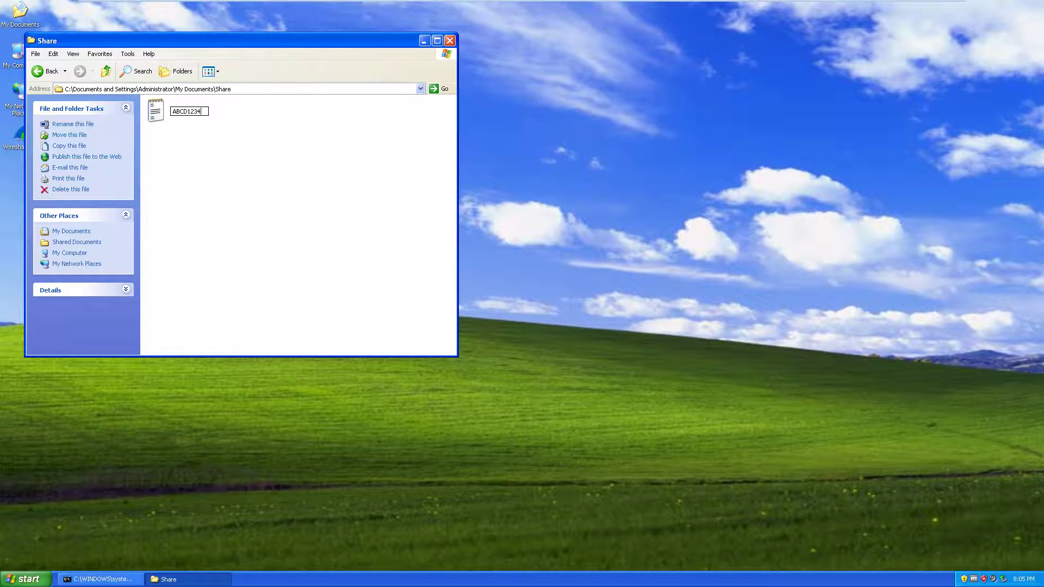
key("Return")
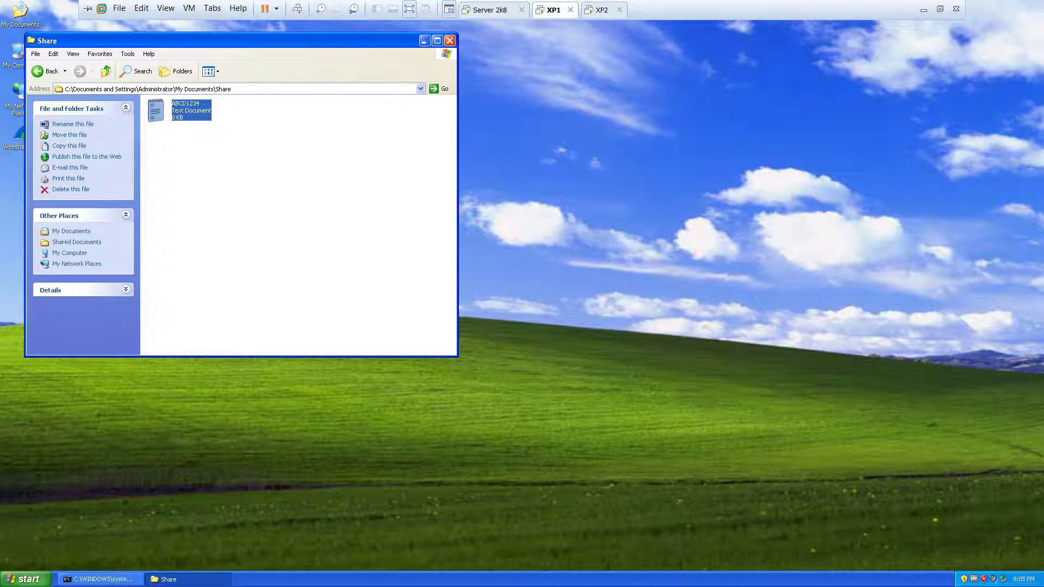
- Switch to the XP2 virtual machine and show its desktop
left_click(602, 9)
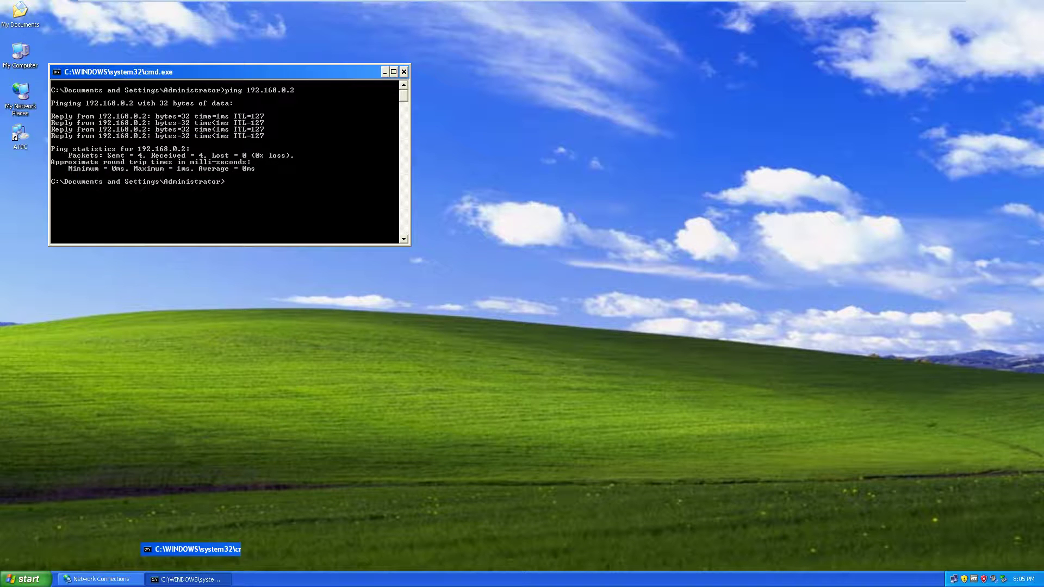
key("super+d")
key("super")
- On XP2, open \\192.168.0.2 via Run and refresh it, then return to XP1
key("Down")
key("Return")
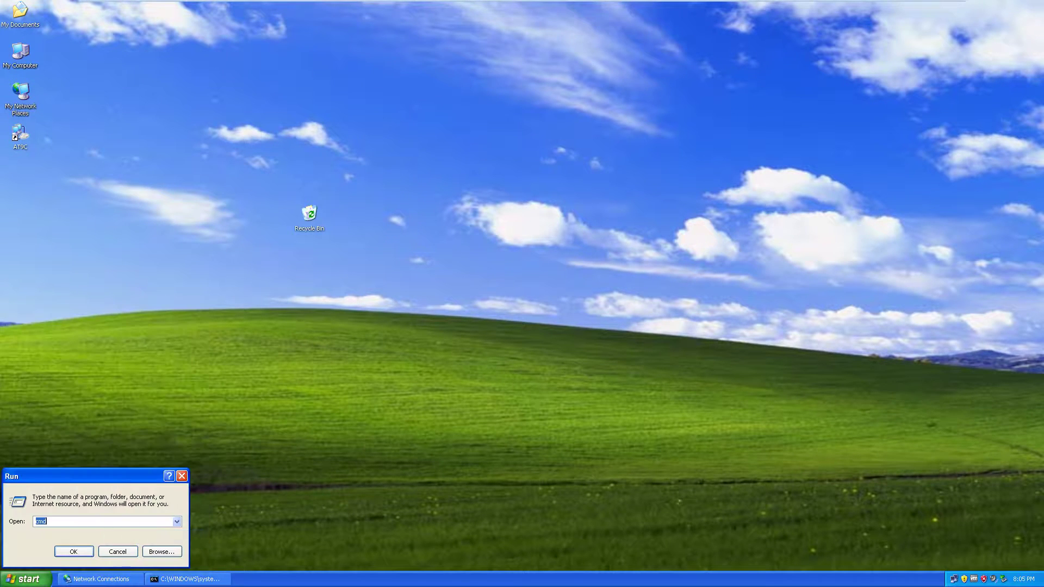
type("\\\\")
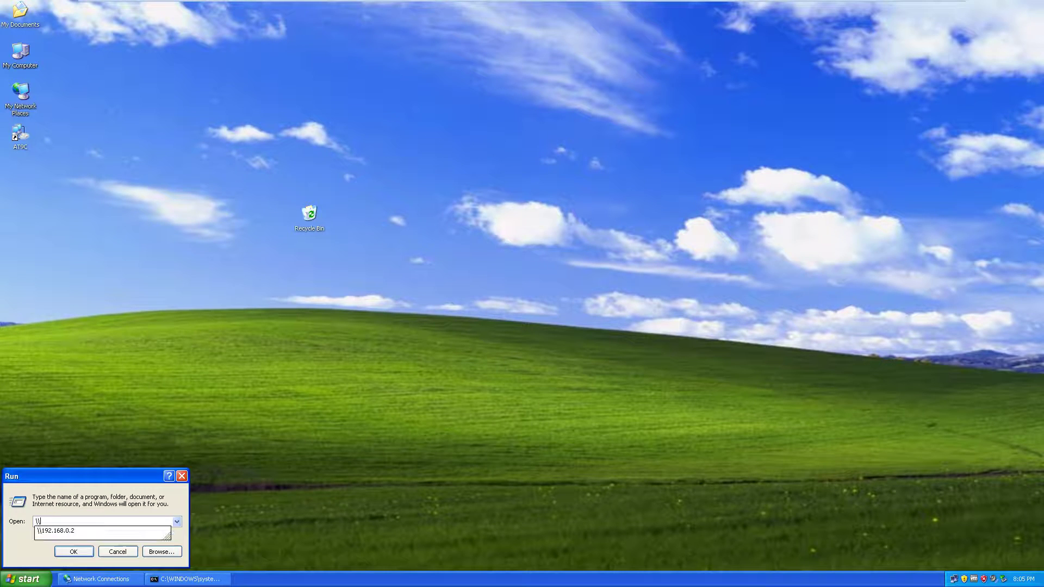
key("Down")
key("Return")
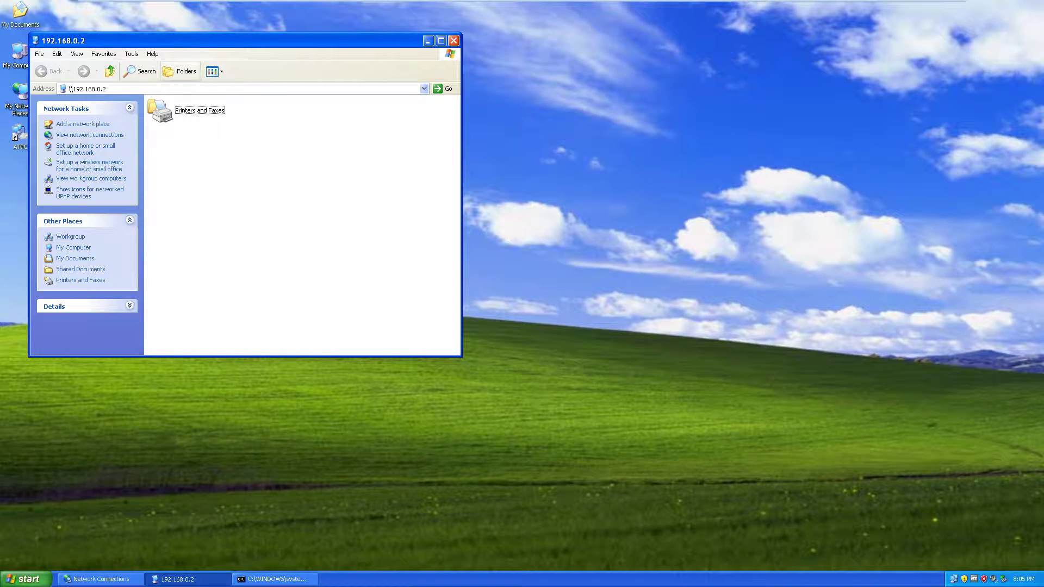
key("Menu")
key("Down")
key("Down")
key("Down")
key("Return")
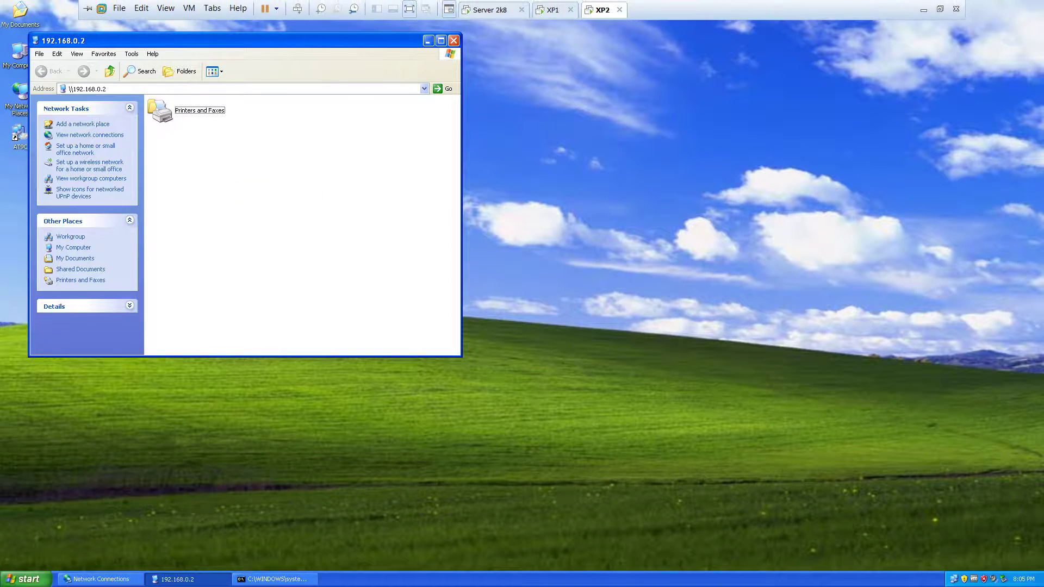
left_click(554, 10)
- From My Documents, enable 'Share this folder on the network' for the Share folder
key("BackSpace")
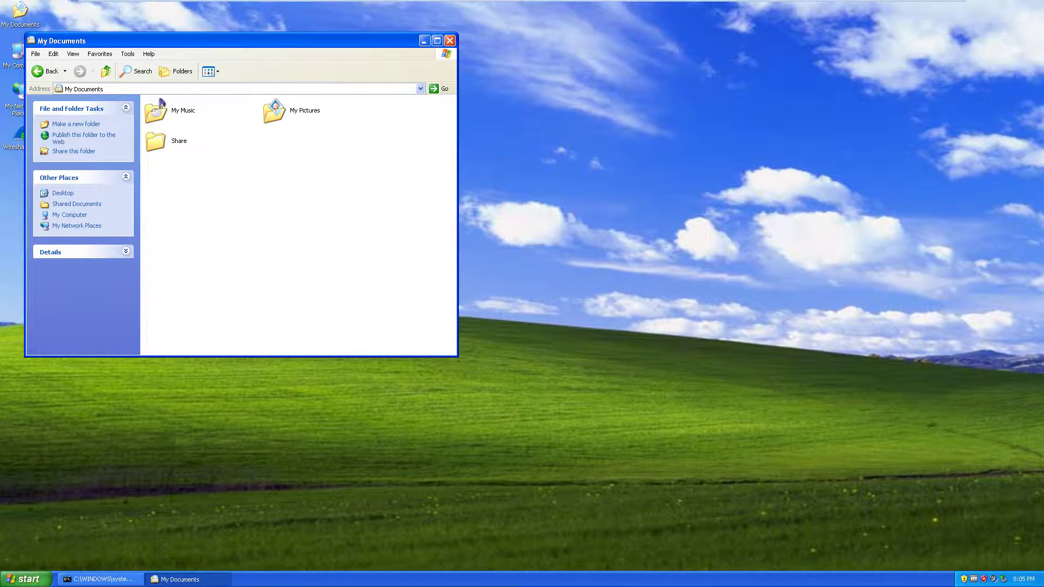
key("Menu")
key("Down")
key("Down")
key("Down")
key("Down")
key("Down")
key("Up")
key("Return")
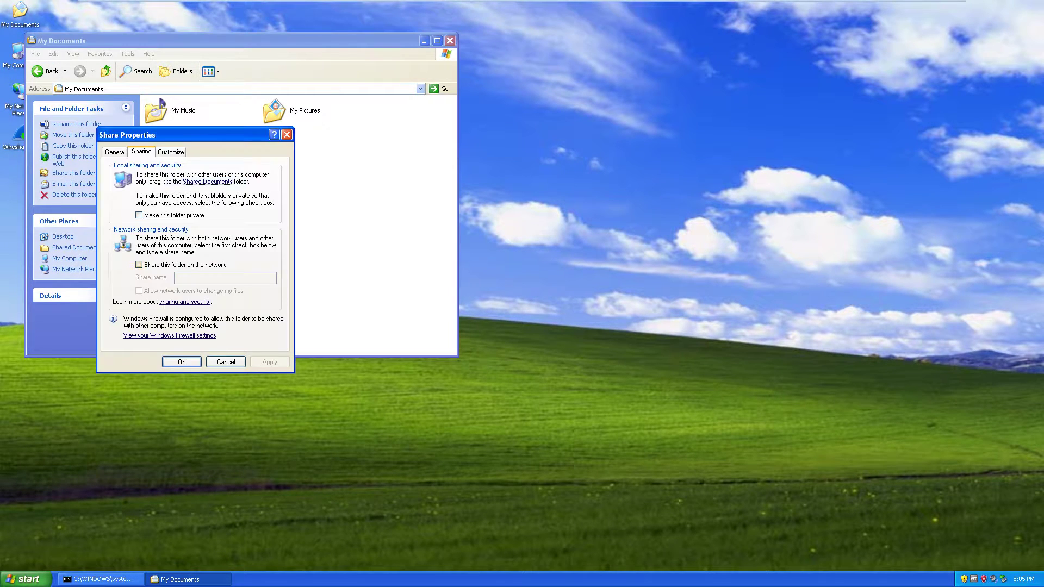
key("alt+s")
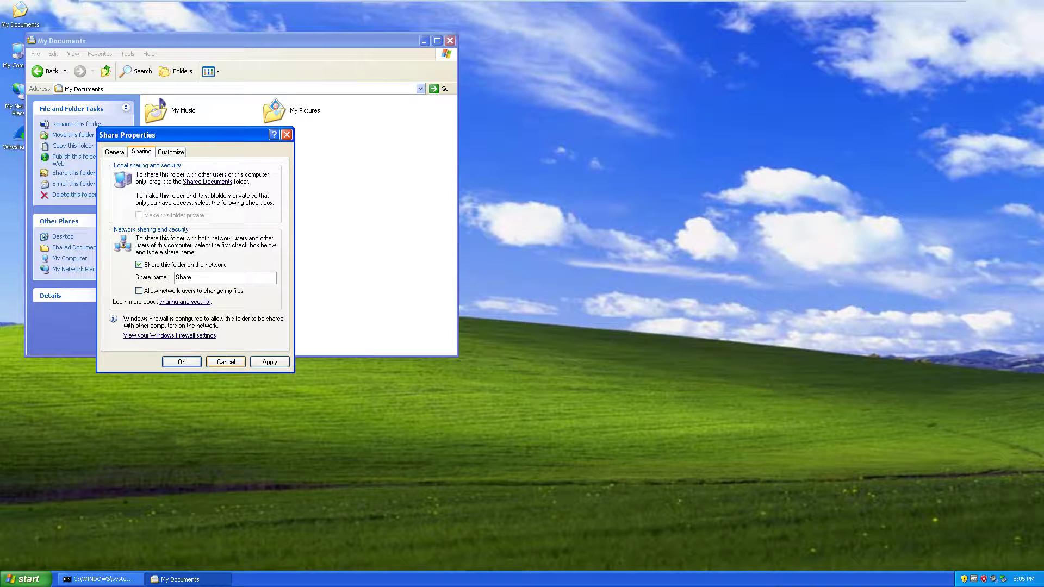
key("Return")
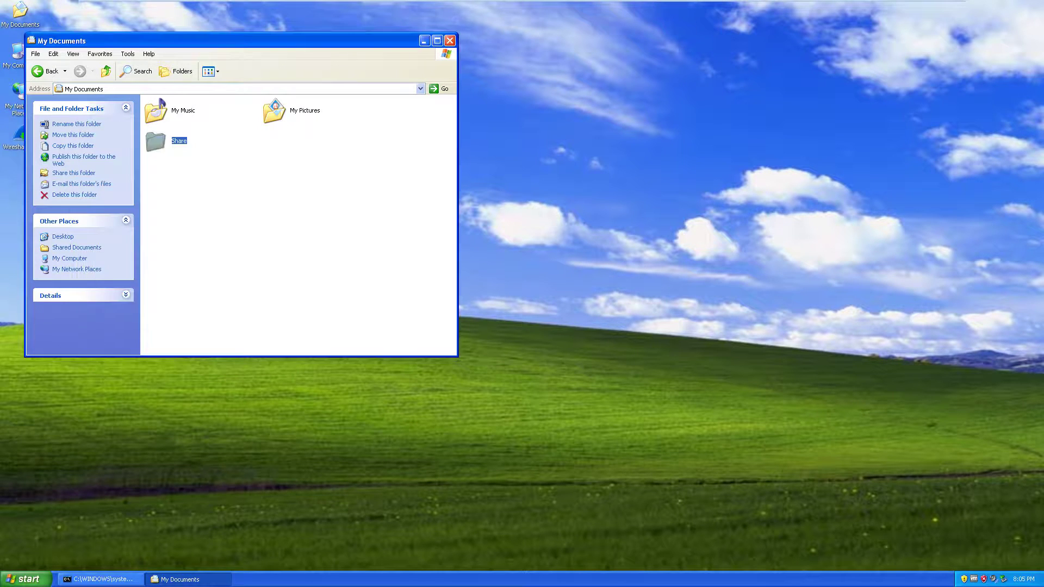
- Cancel the prompt to close the XP2 machine and switch back to XP2
left_click(619, 9)
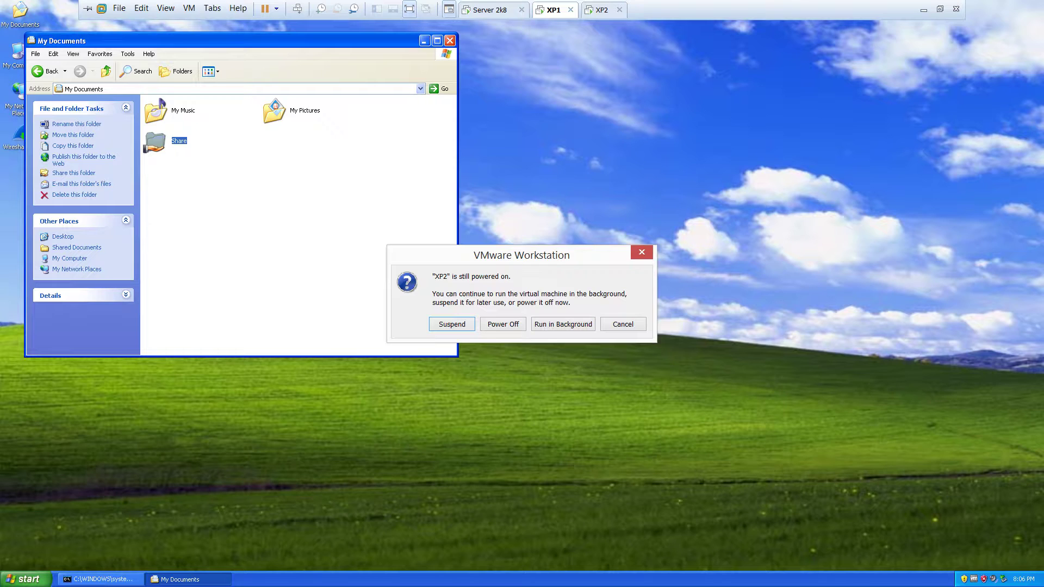
key("Escape")
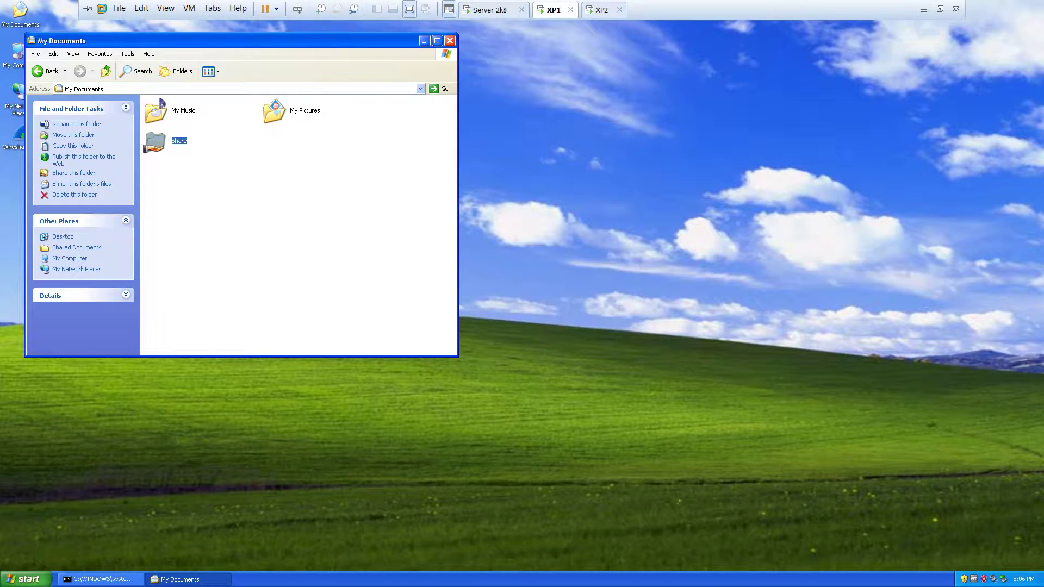
key("ctrl+Tab")
- Refresh \\192.168.0.2, open Share, and copy ABCD1234 to the desktop past the security warning
right_click(284, 114)
left_click(305, 144)
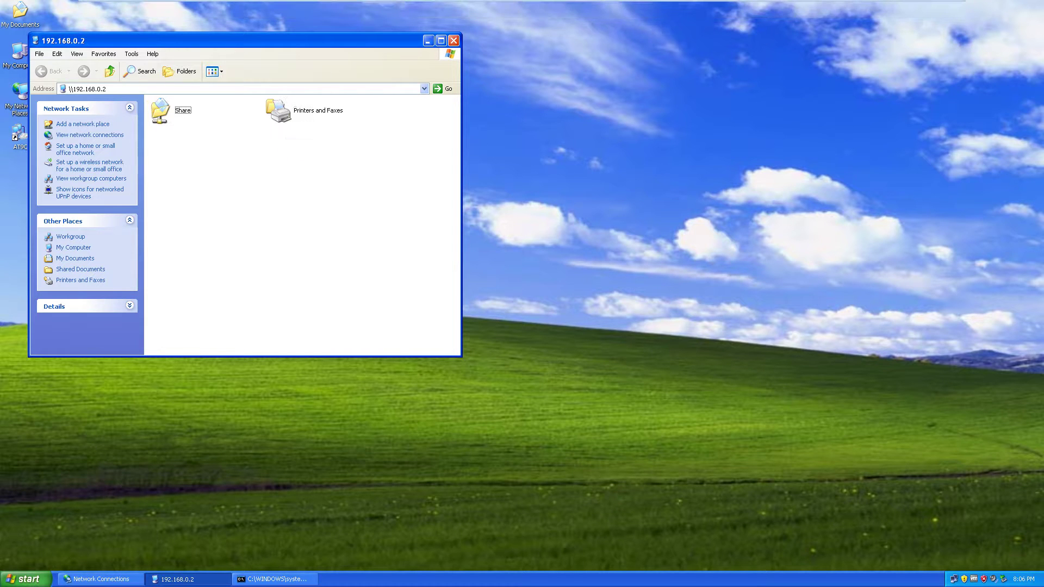
double_click(158, 109)
double_click(160, 110)
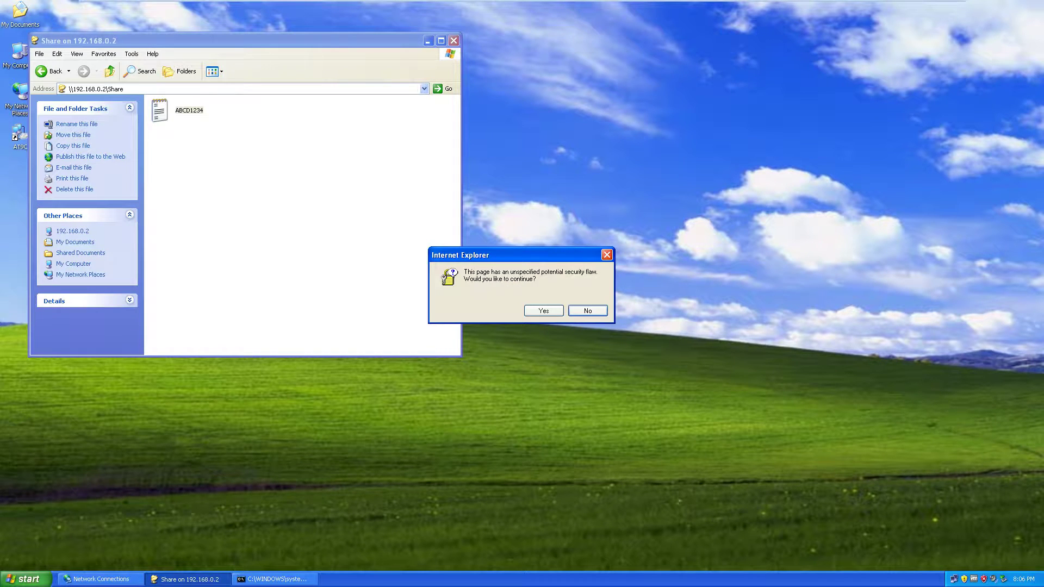
key("Return")
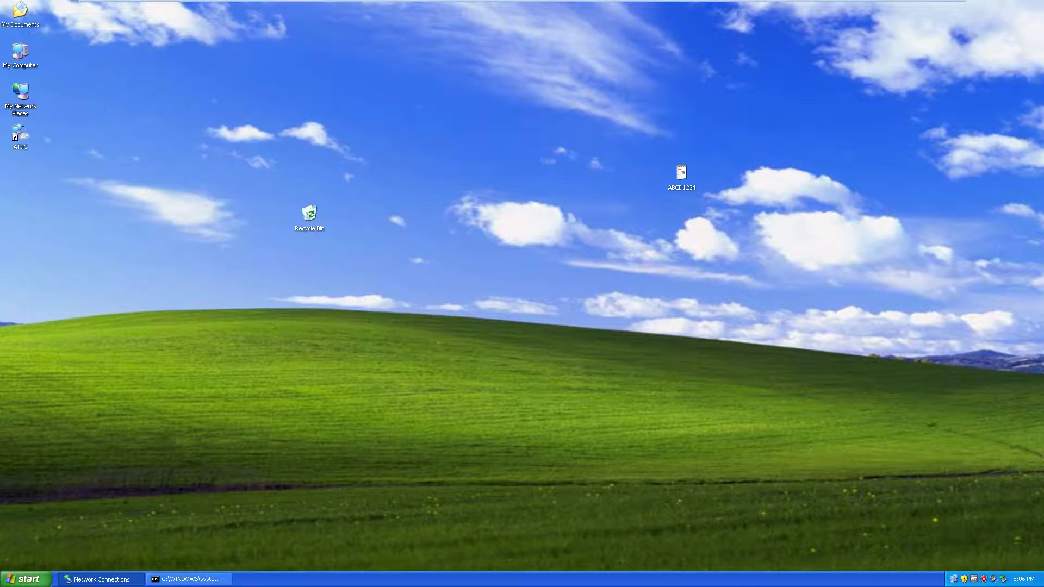
mouse_move(522, 1)
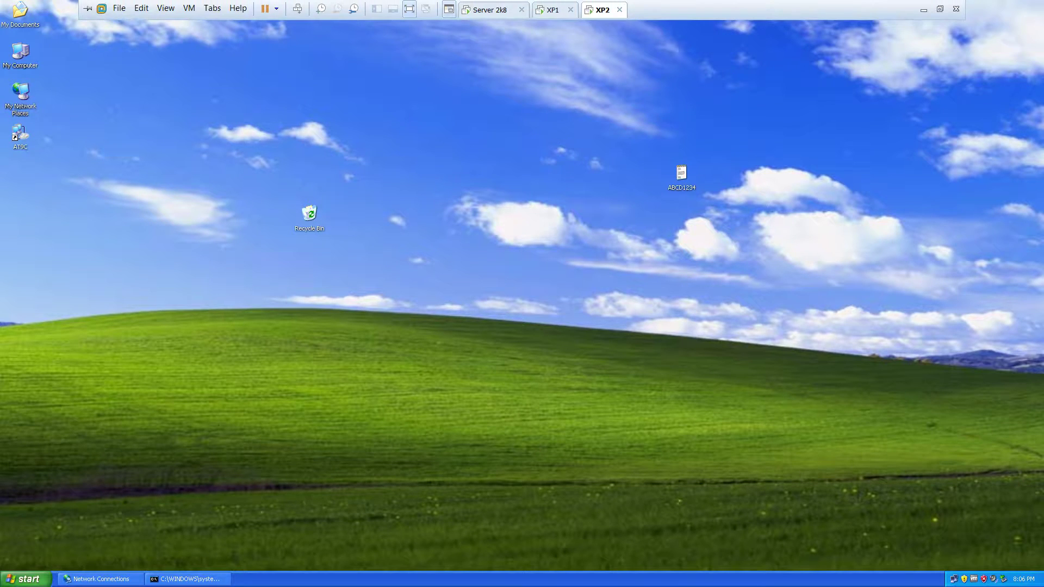
left_click(923, 10)
- On the Server 2008 machine, launch Wireshark and move Server Manager out of the way
mouse_move(164, 578)
left_click(81, 500)
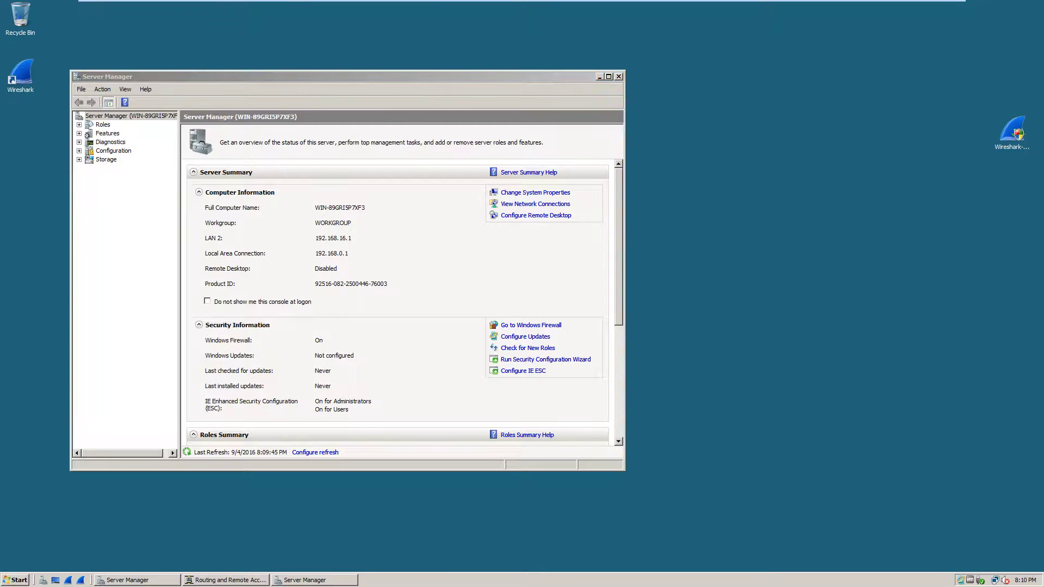
double_click(20, 73)
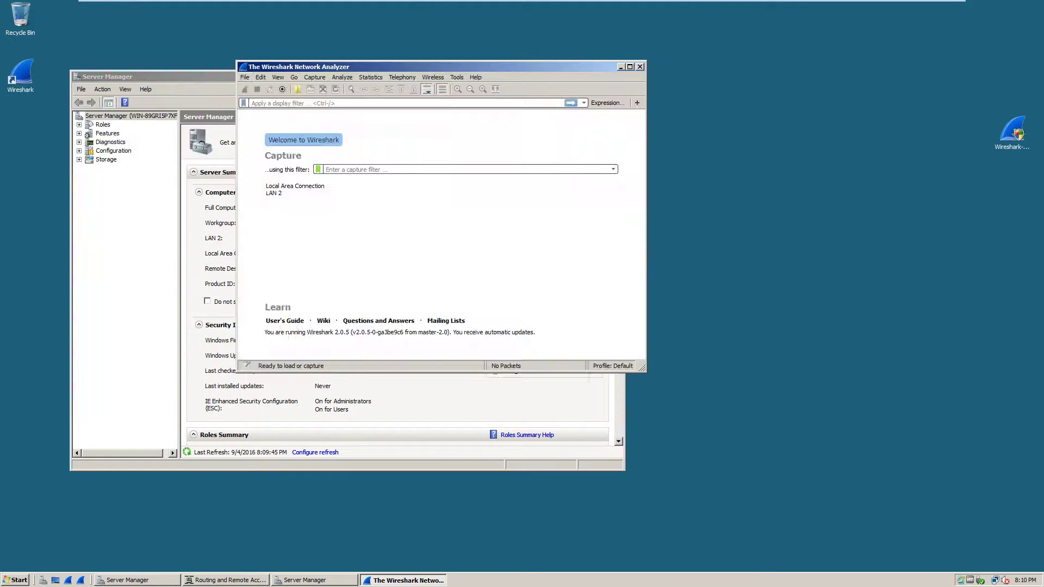
key("alt+Tab")
left_click(599, 76)
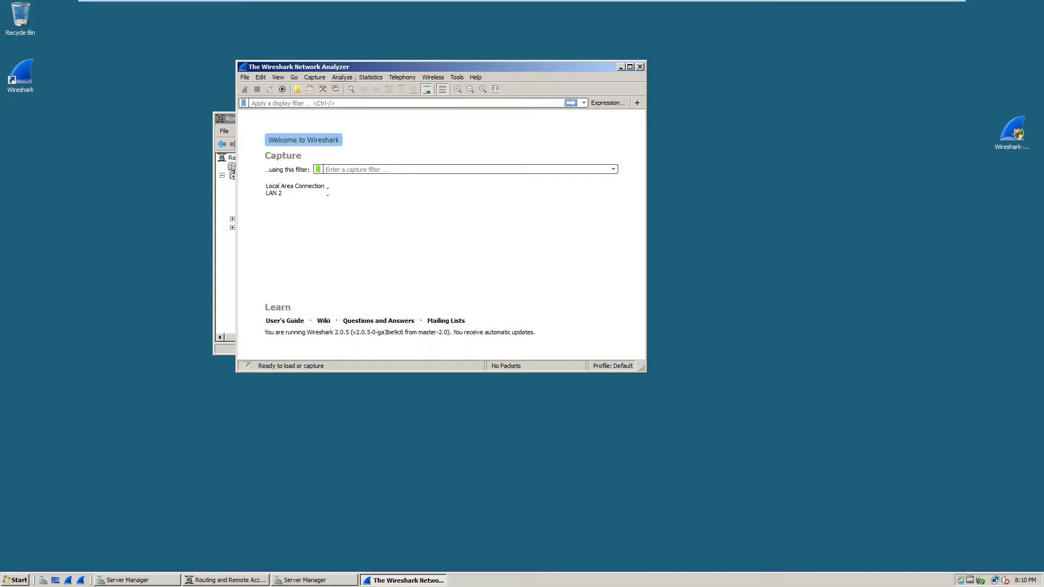
- Start a Wireshark capture on the LAN 2 interface from Capture Options
left_click(315, 77)
key("Return")
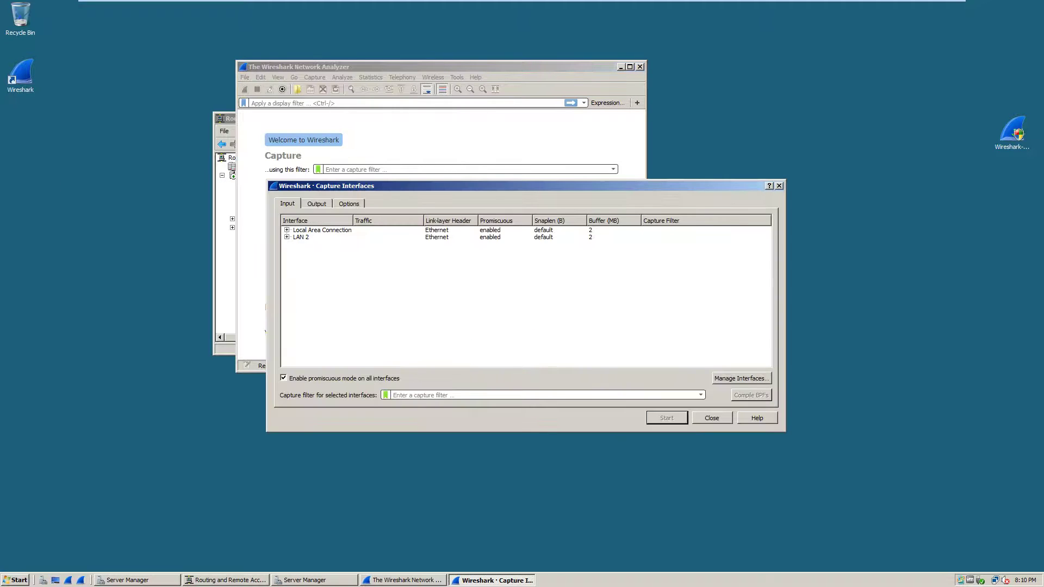
left_click(301, 237)
key("Return")
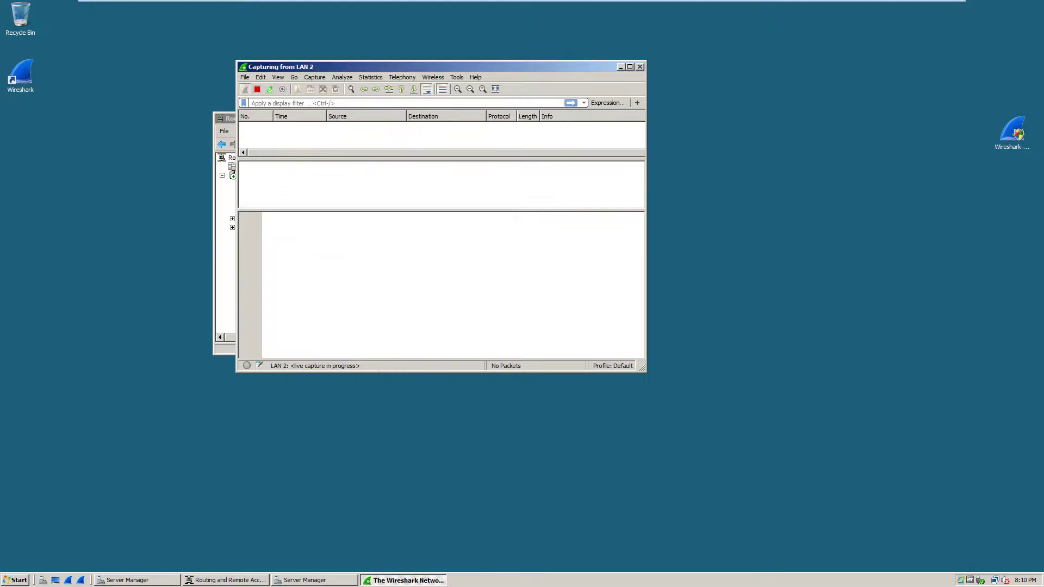
- Close Routing and Remote Access and enlarge the Wireshark window
key("alt+Tab")
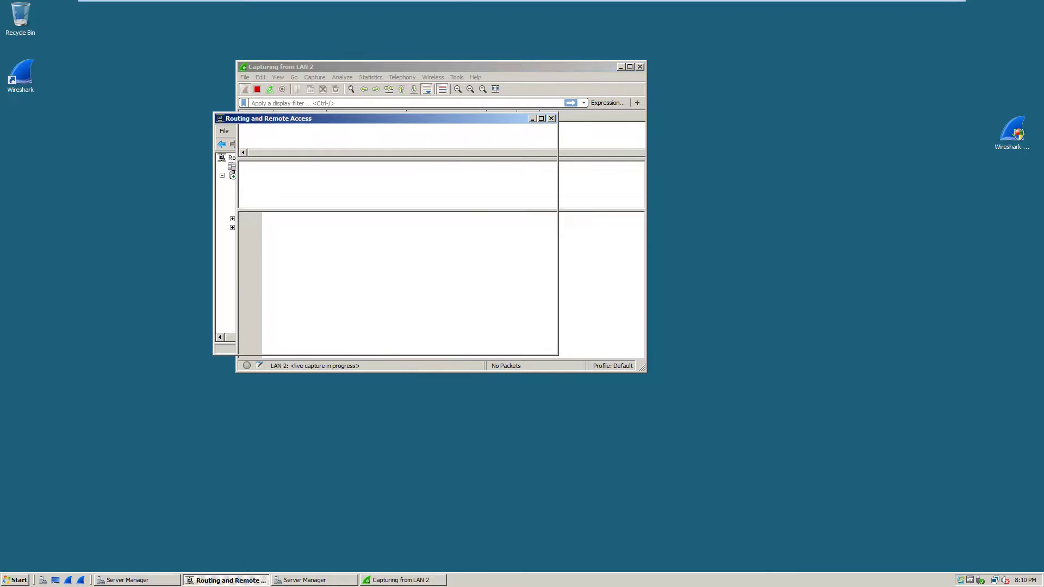
key("alt+F4")
left_click_drag(643, 370, 832, 485)
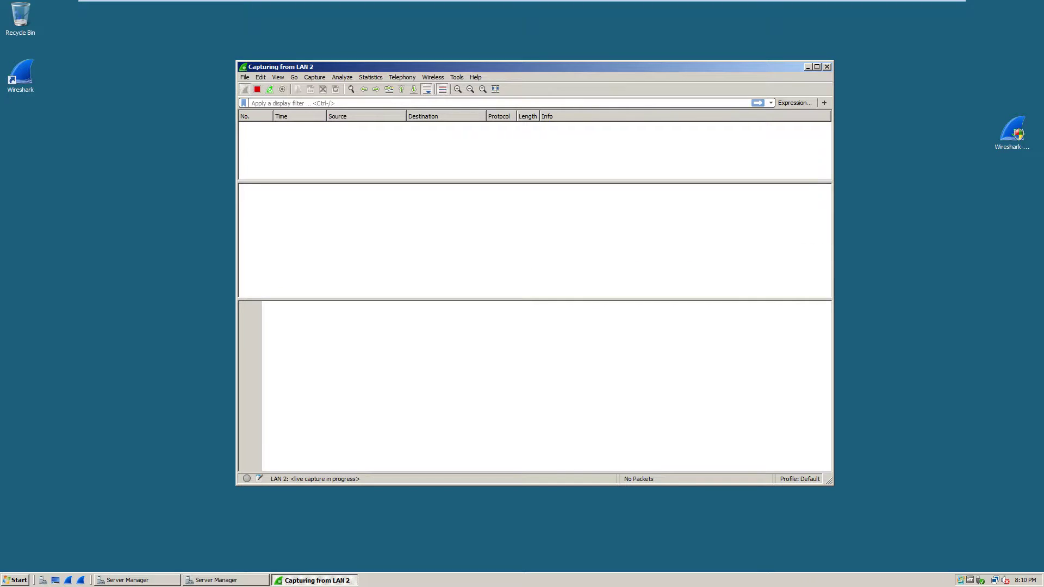
- On XP2, delete the desktop ABCD1234 file to the Recycle Bin
left_click(603, 10)
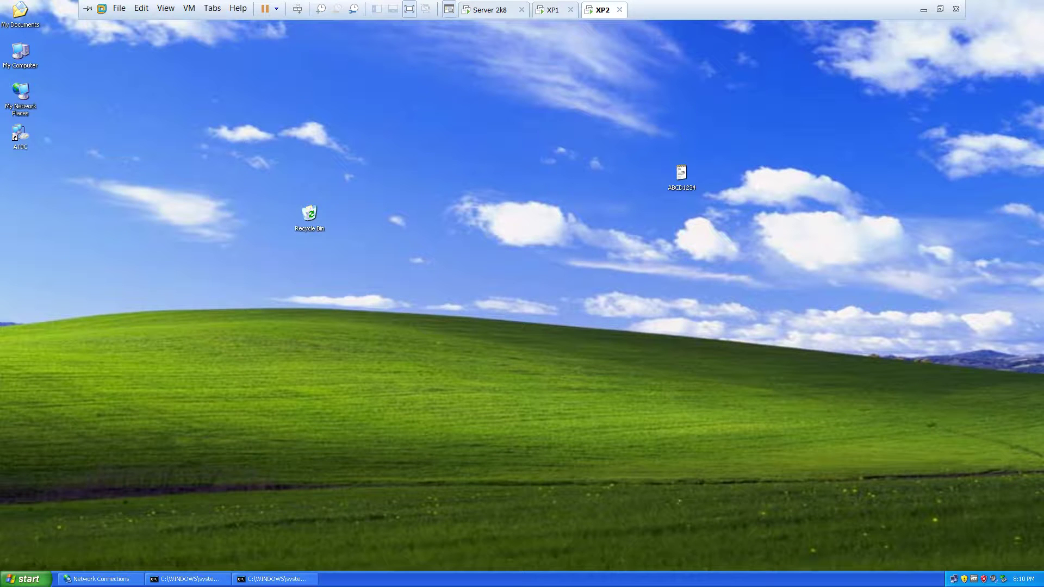
right_click(674, 175)
left_click(693, 272)
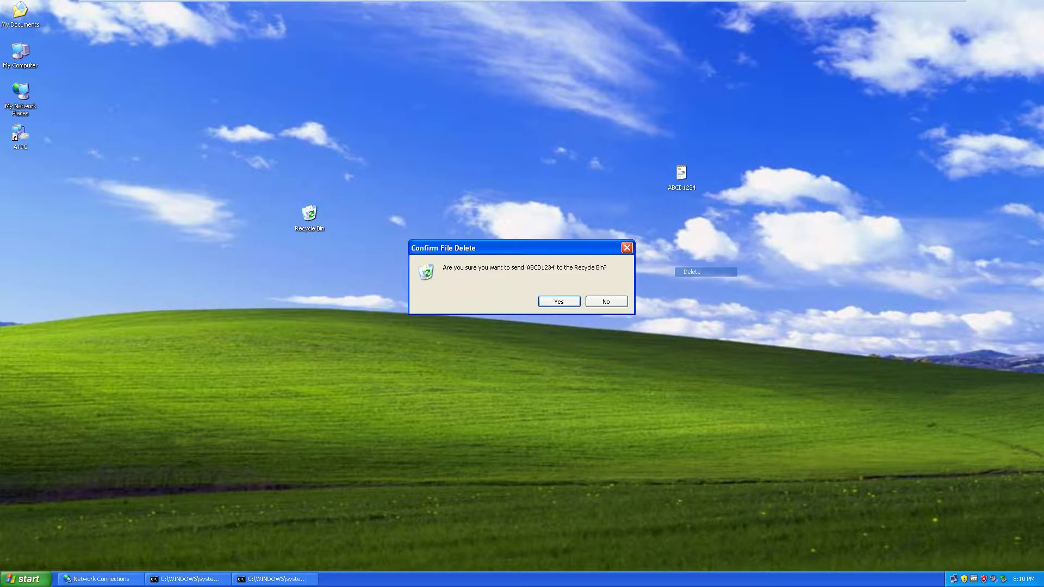
key("Return")
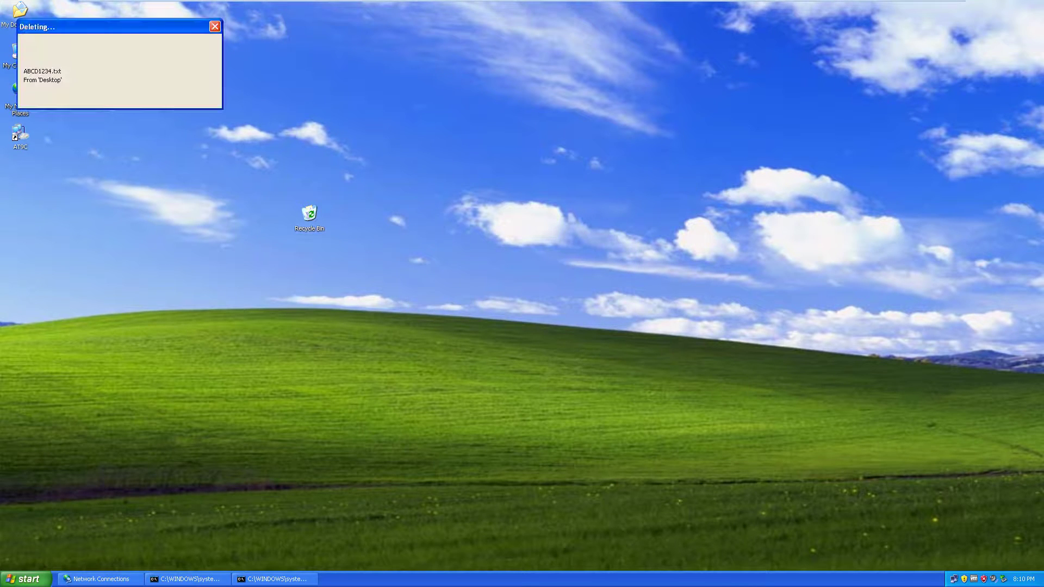
- Check My Documents and refresh My Network Places, then close them
double_click(20, 11)
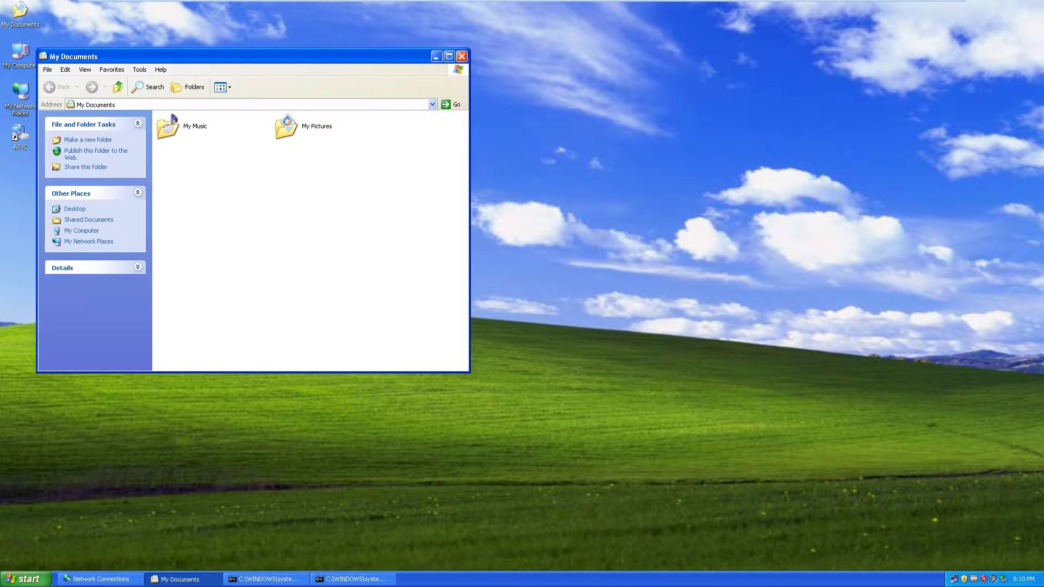
left_click(461, 56)
double_click(20, 98)
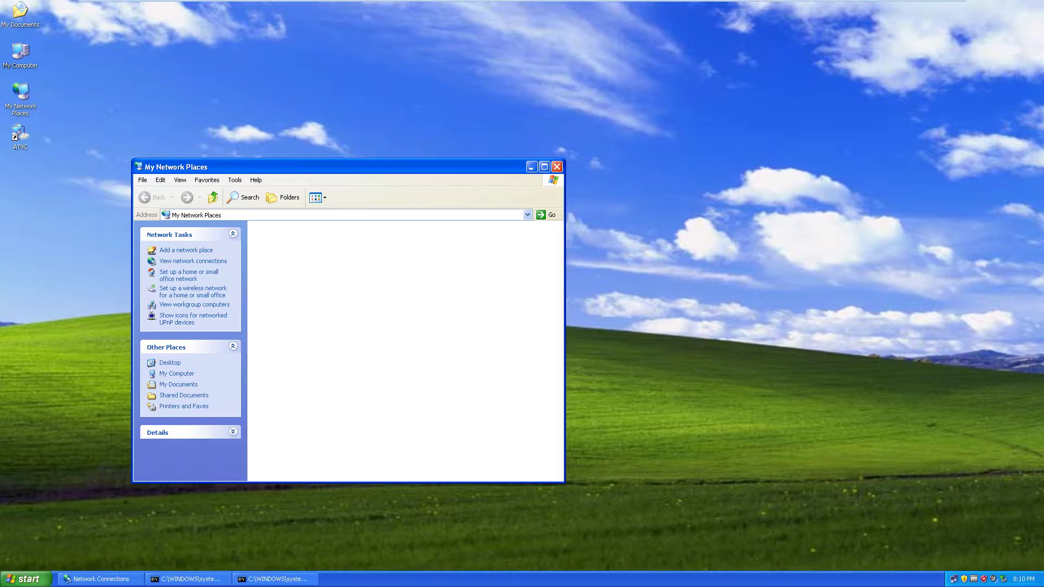
right_click(346, 272)
left_click(376, 303)
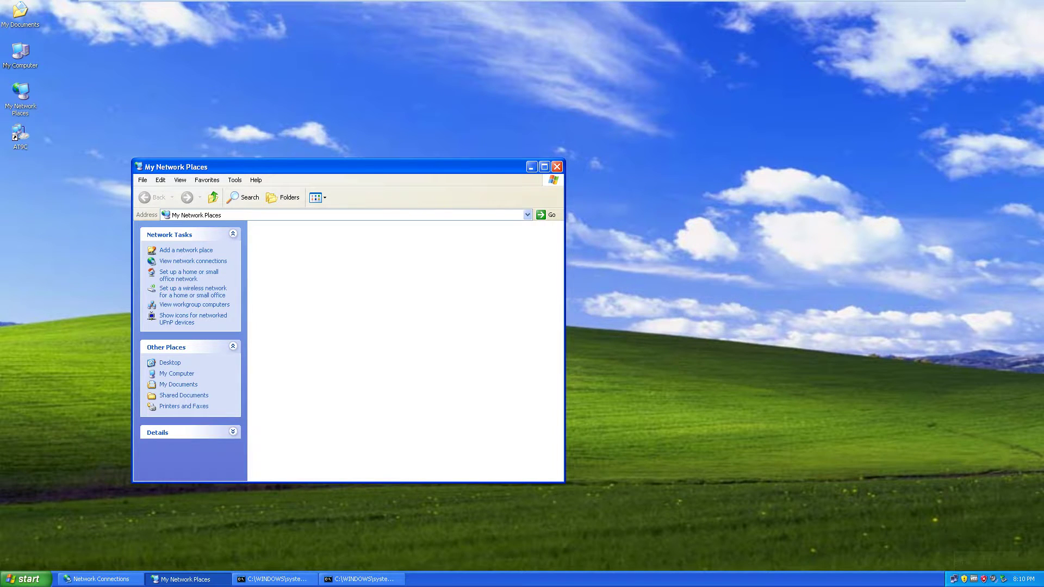
key("alt+F4")
- Open \\192.168.0.2\Share via Run and drag ABCD1234 onto the desktop, accepting the warning
key("super")
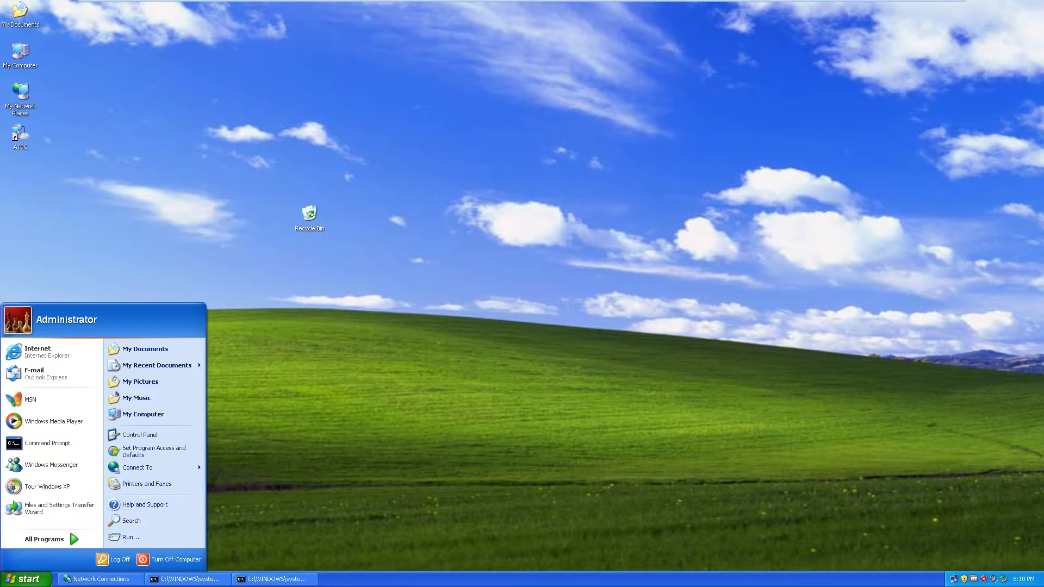
key("Return")
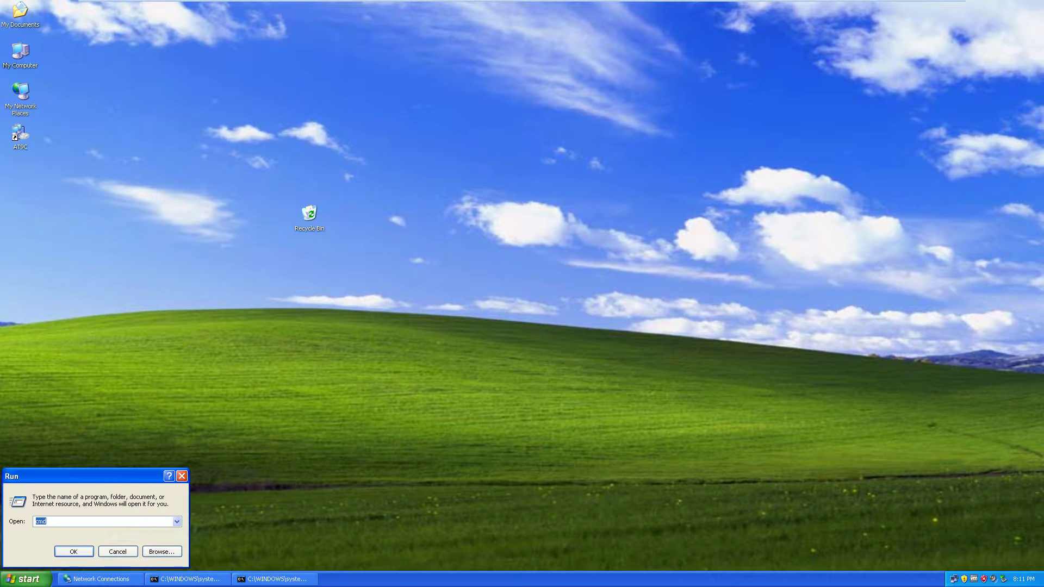
type("\\\\192.168.0.2")
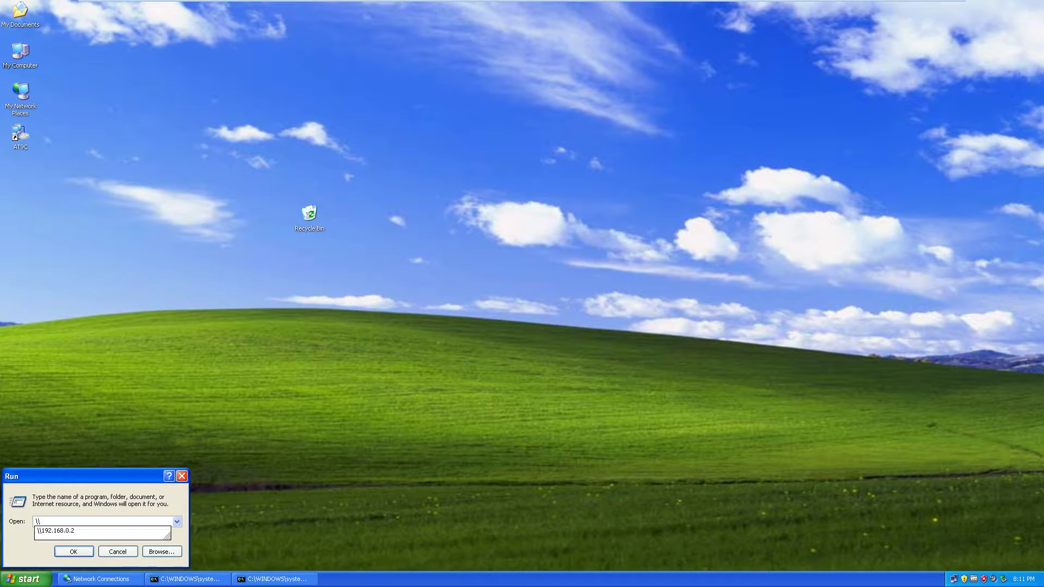
key("Down")
key("Return")
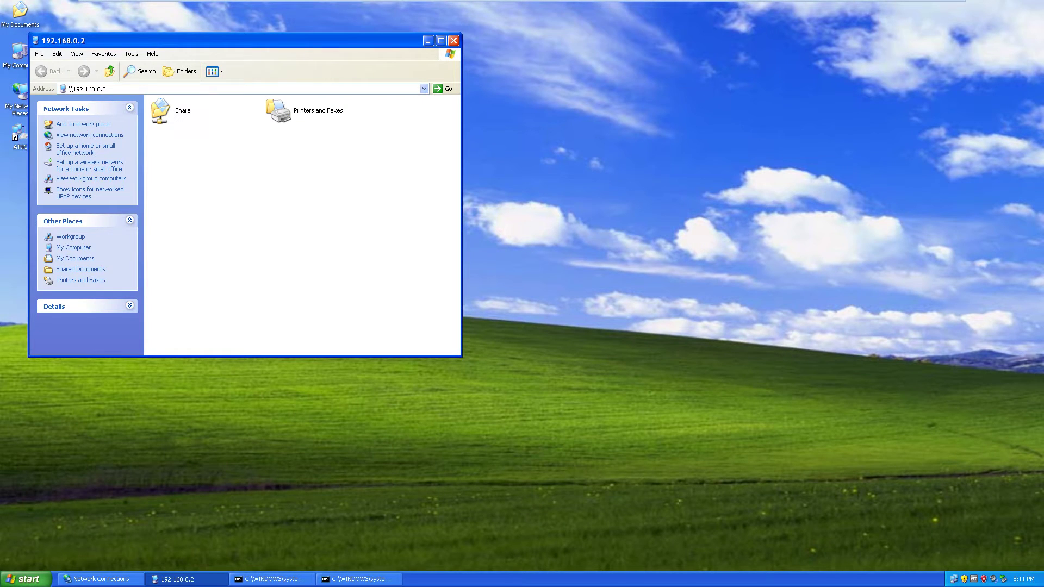
key("Right")
key("Return")
left_click_drag(160, 110, 640, 173)
key("Return")
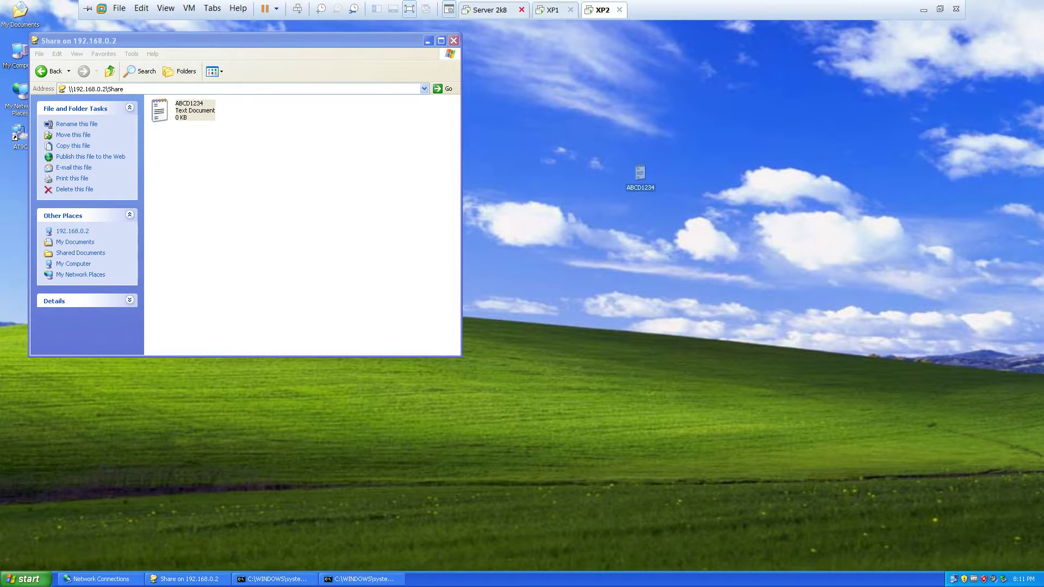
left_click(492, 10)
- Inspect packets 177, 179 and 180 and expand their Encapsulating Security Payload details
left_click(527, 158)
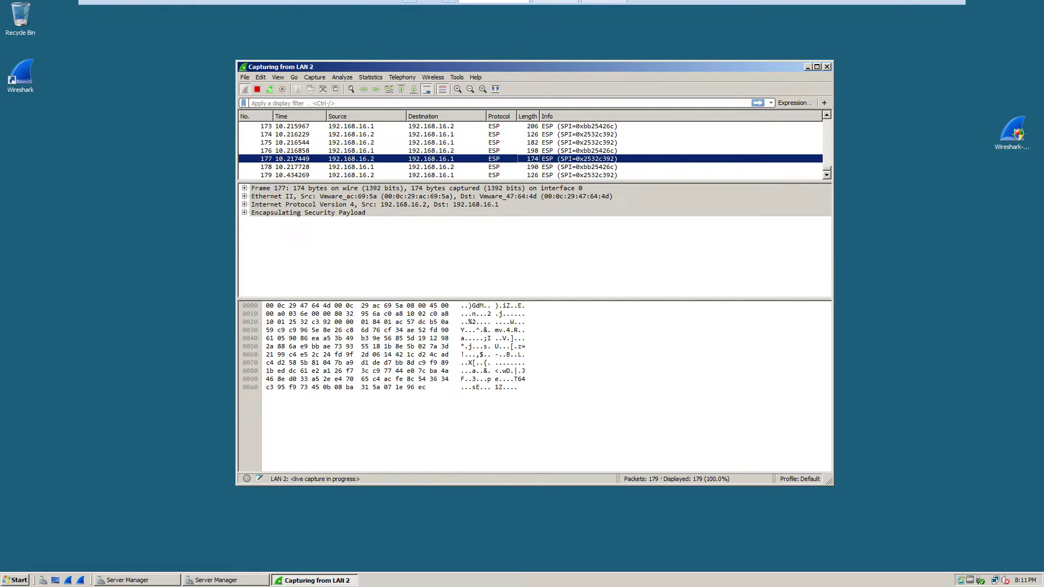
left_click_drag(535, 182, 536, 235)
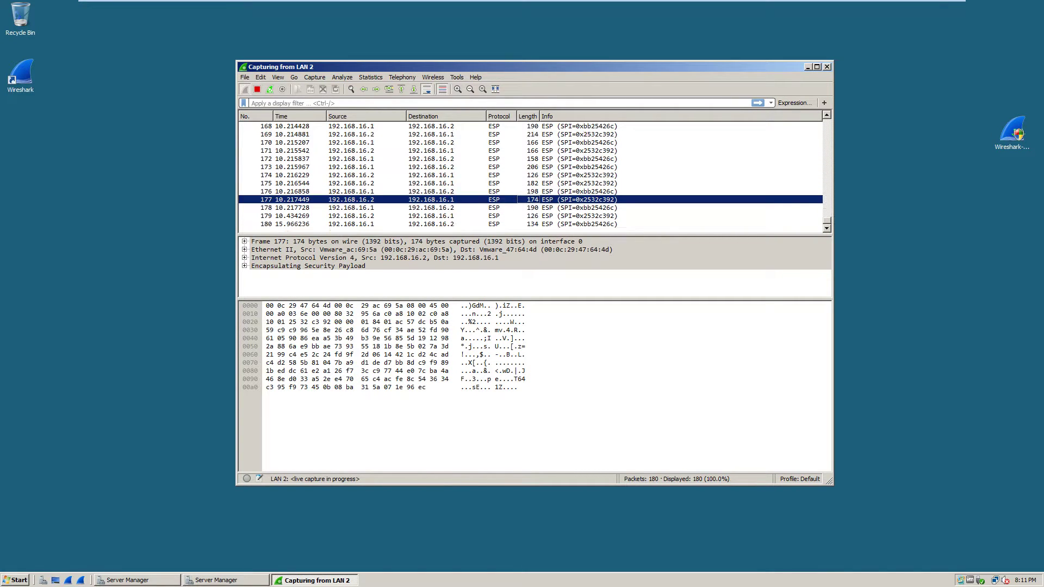
left_click(431, 216)
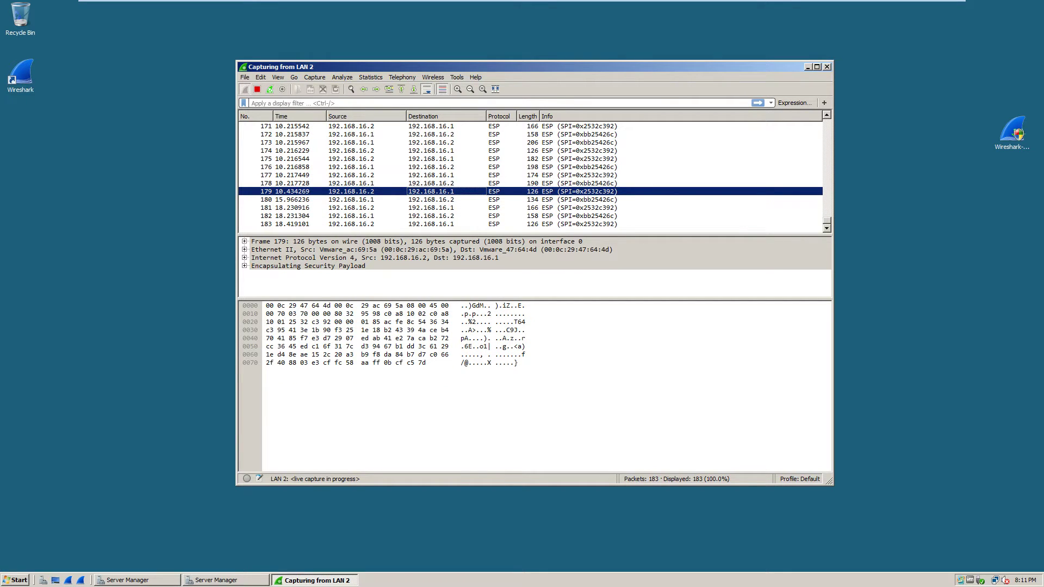
left_click(244, 266)
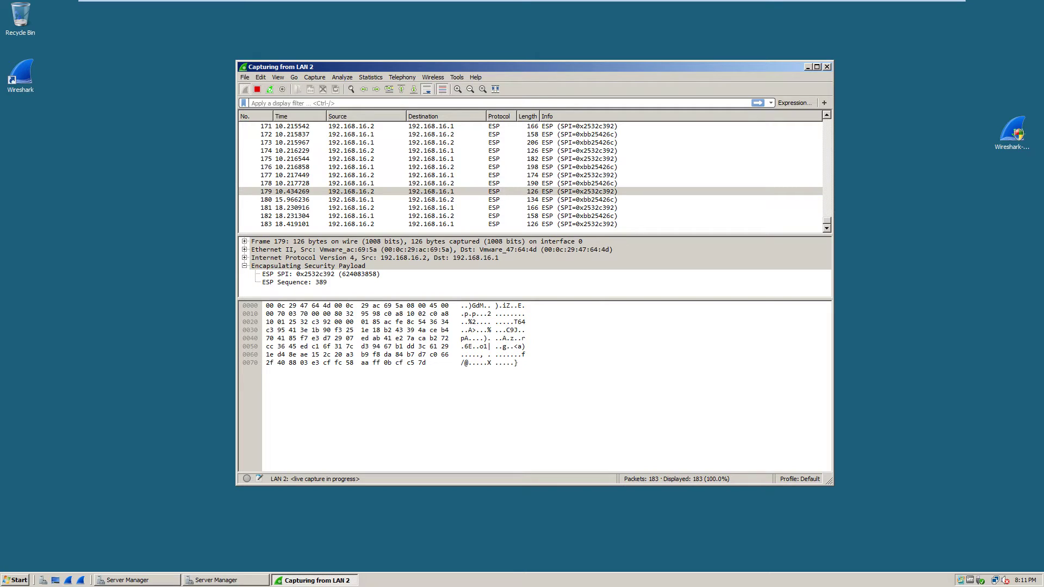
left_click(431, 200)
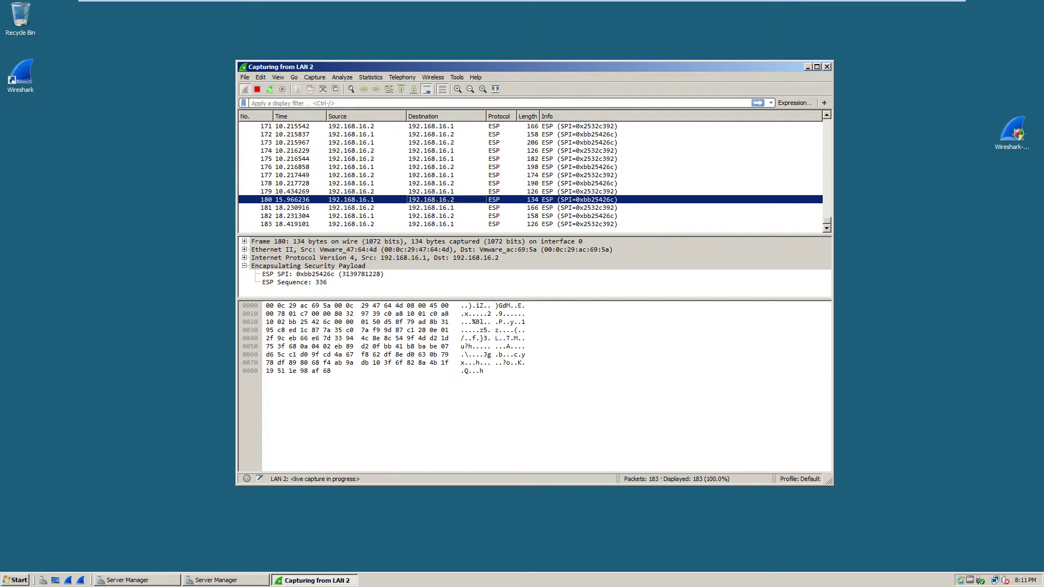
left_click(351, 199)
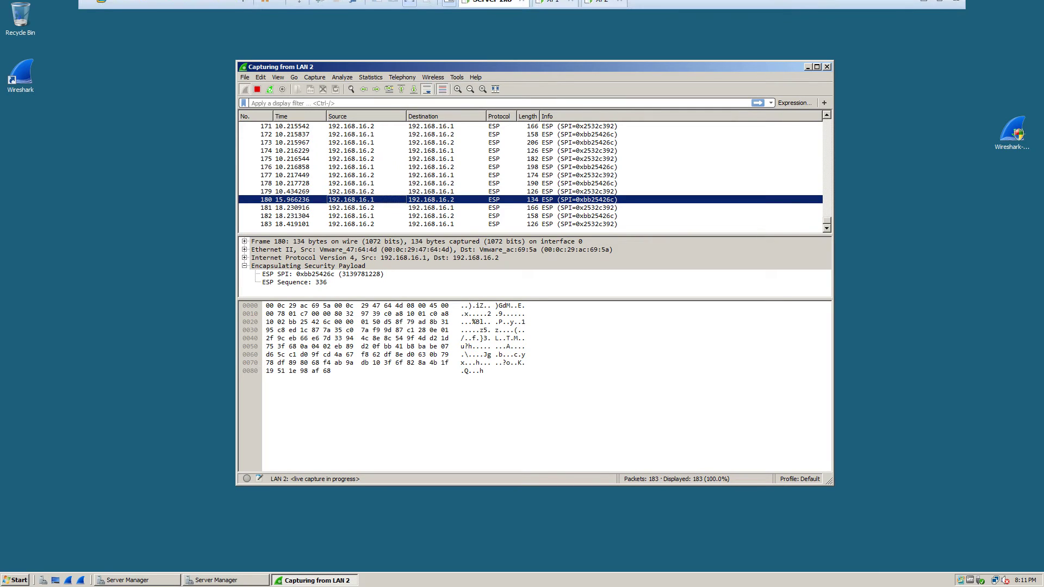